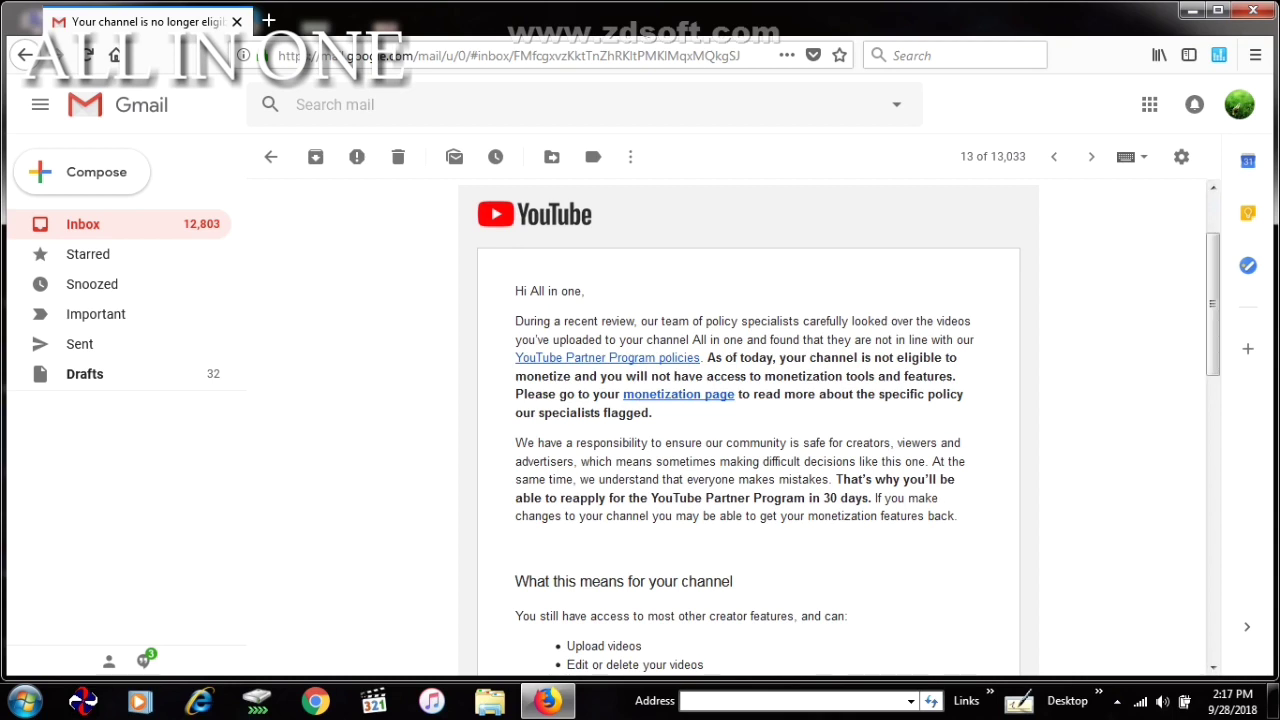
Step: Read the YouTube email about lost monetization eligibility and open its monetization page link for checking the application status
scroll(748, 420, down, 2)
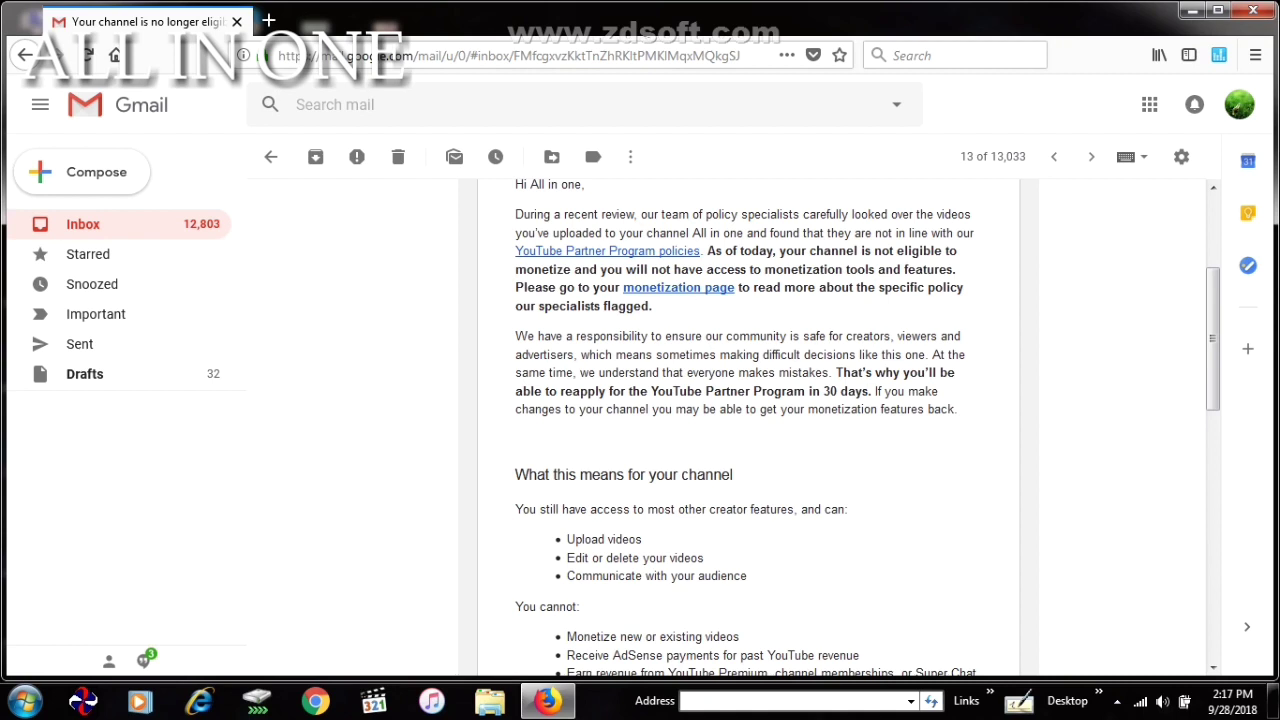
scroll(748, 420, down, 8)
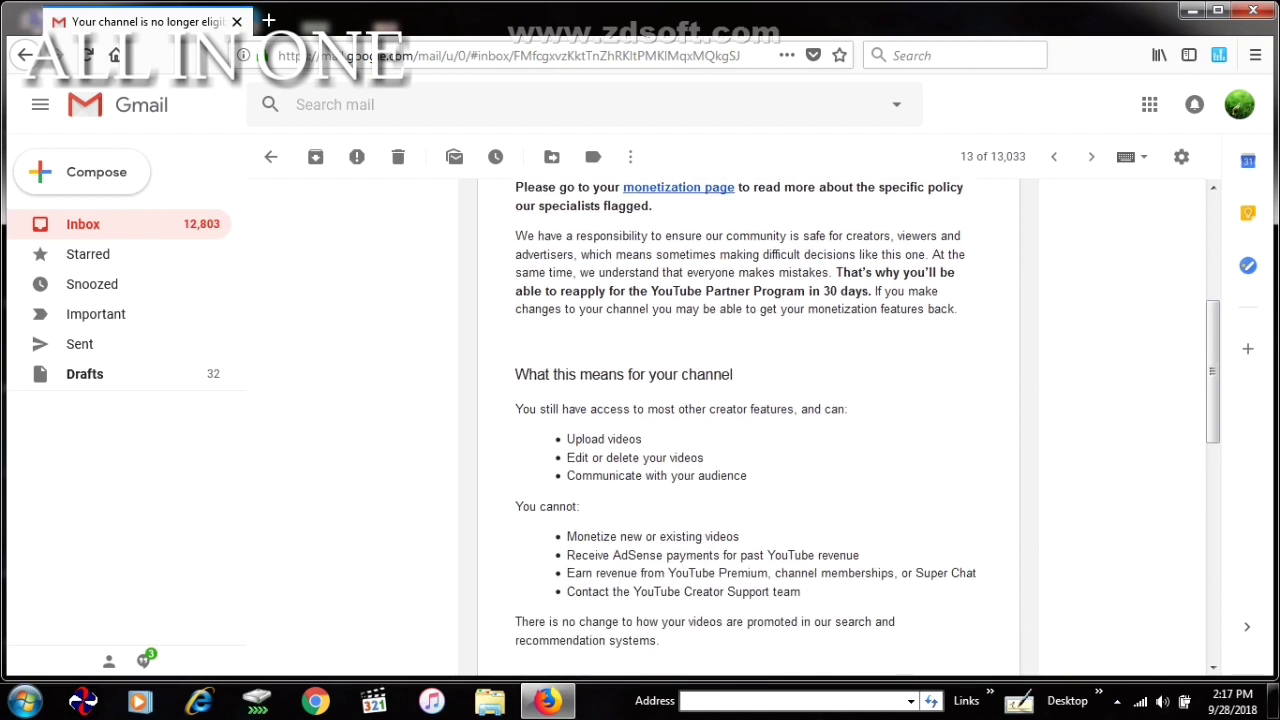
scroll(748, 420, down, 7)
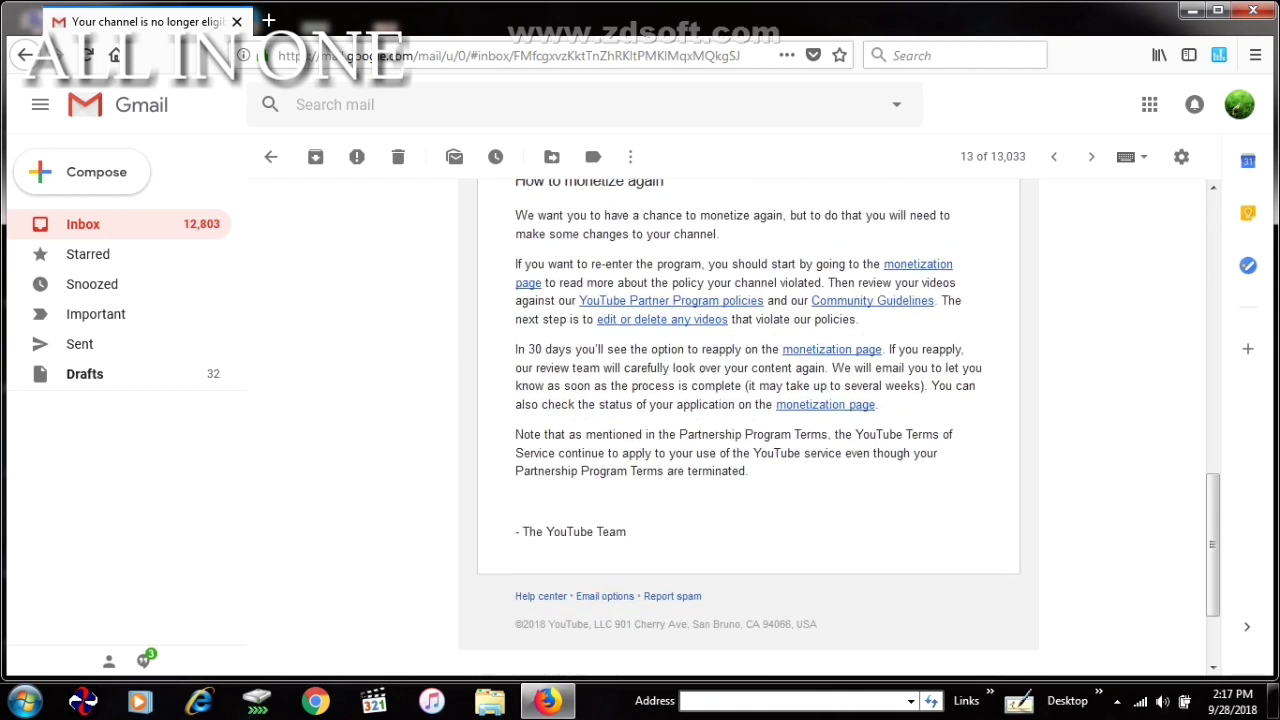
scroll(748, 420, up, 3)
scroll(748, 420, up, 5)
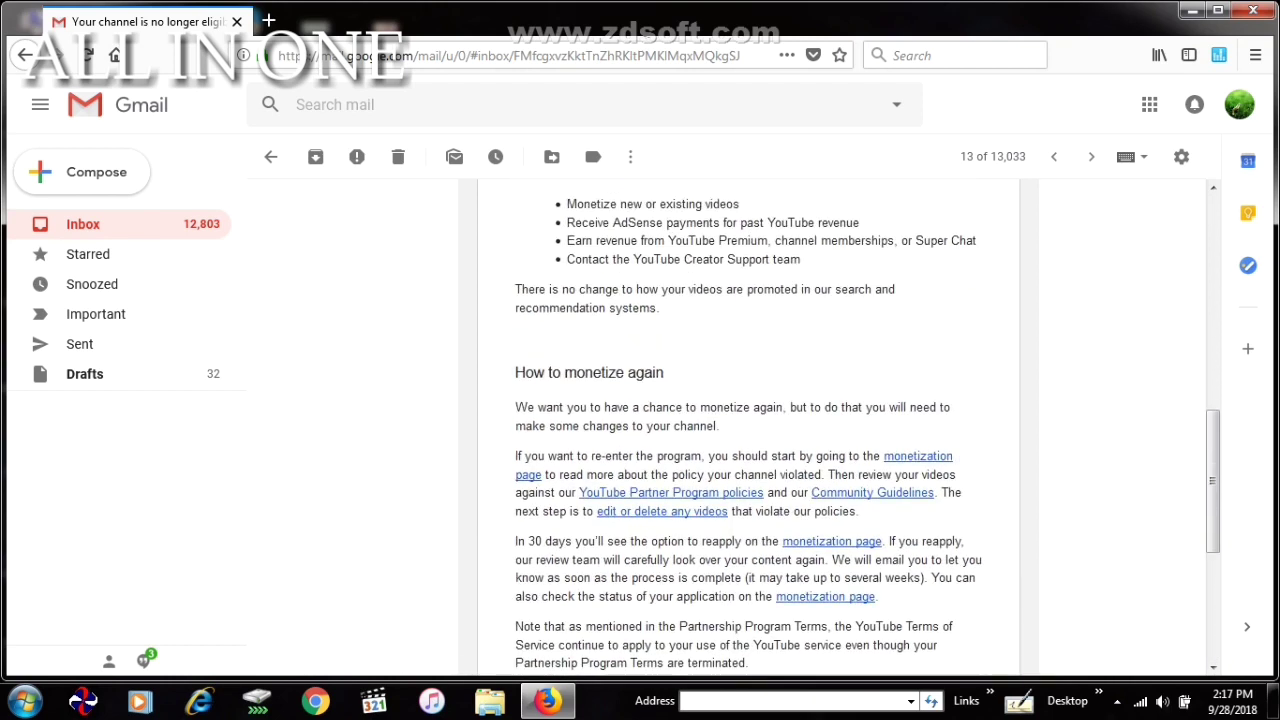
scroll(748, 420, down, 4)
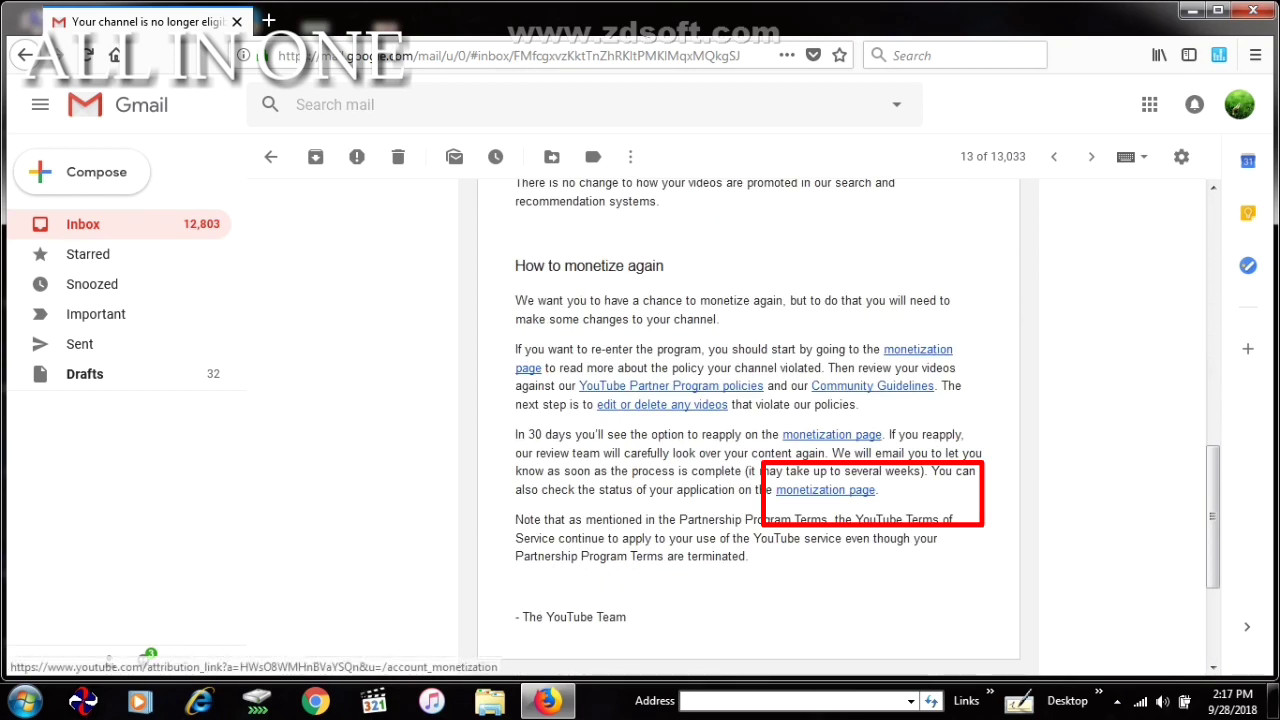
click(825, 489)
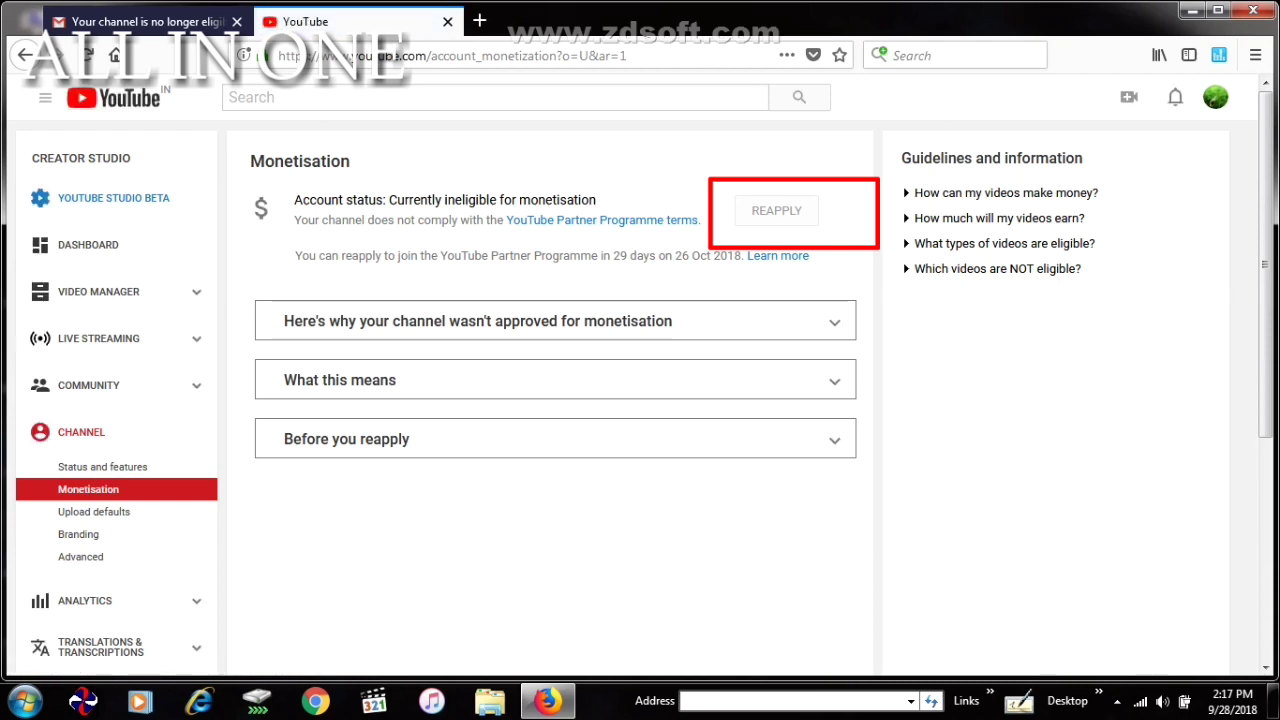
Step: Examine the account status, reapply option and information sections on the channel's Monetisation page
double_click(557, 200)
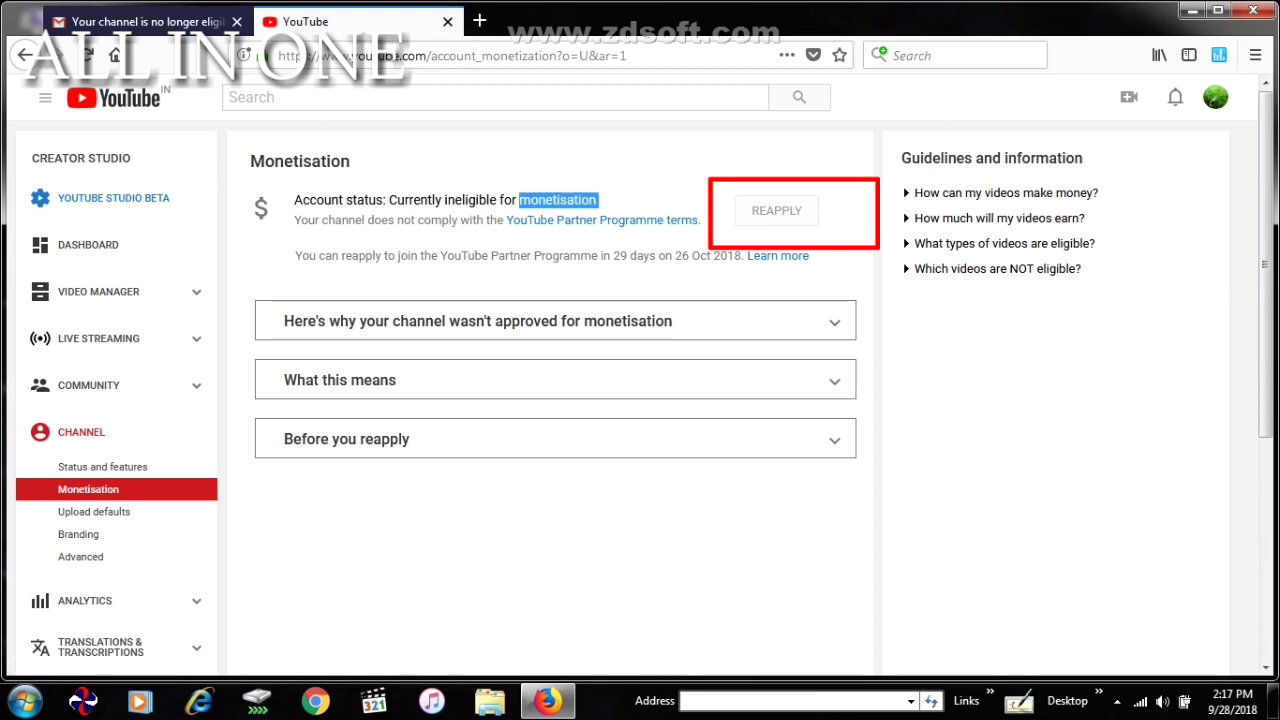
scroll(640, 380, down, 5)
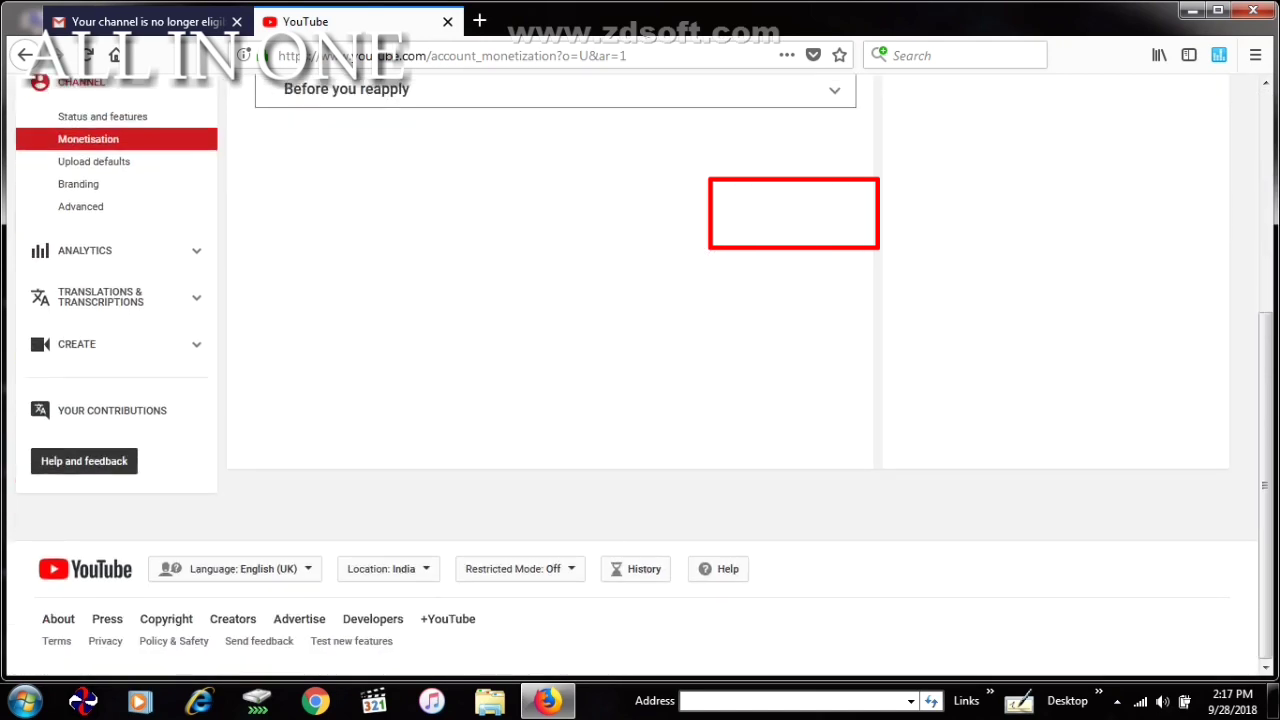
scroll(640, 380, up, 5)
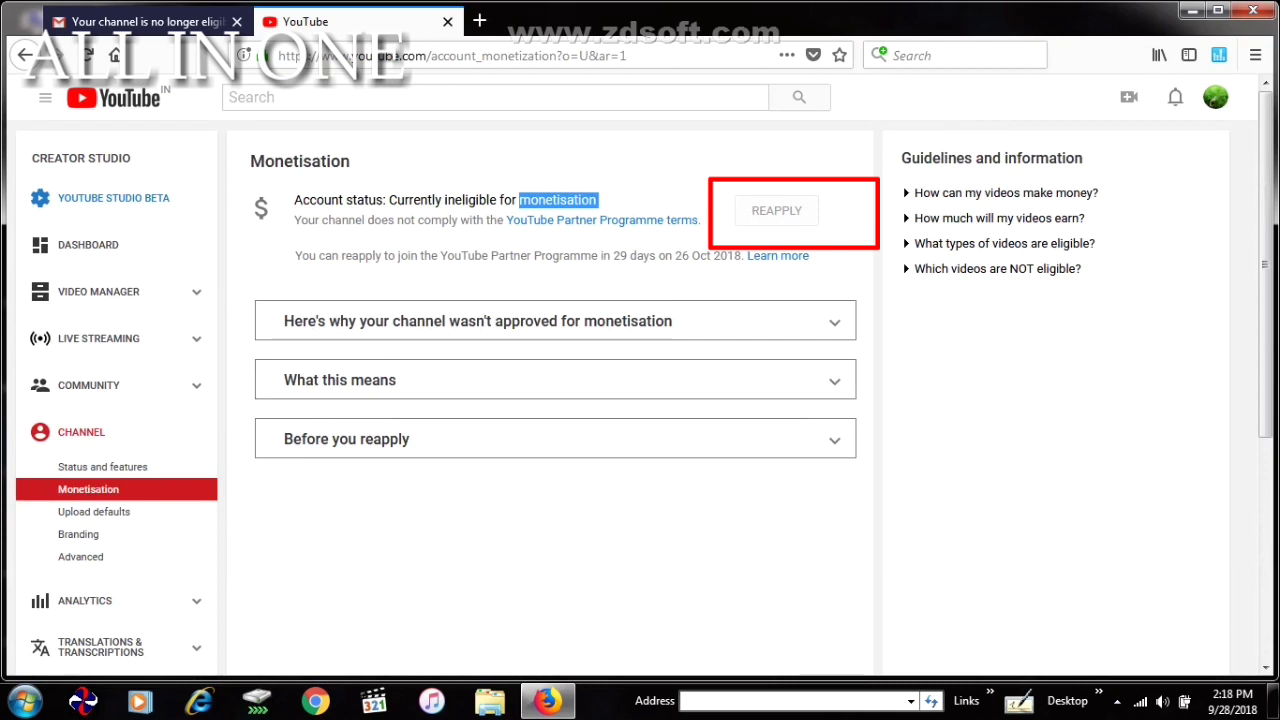
right_click(1056, 694)
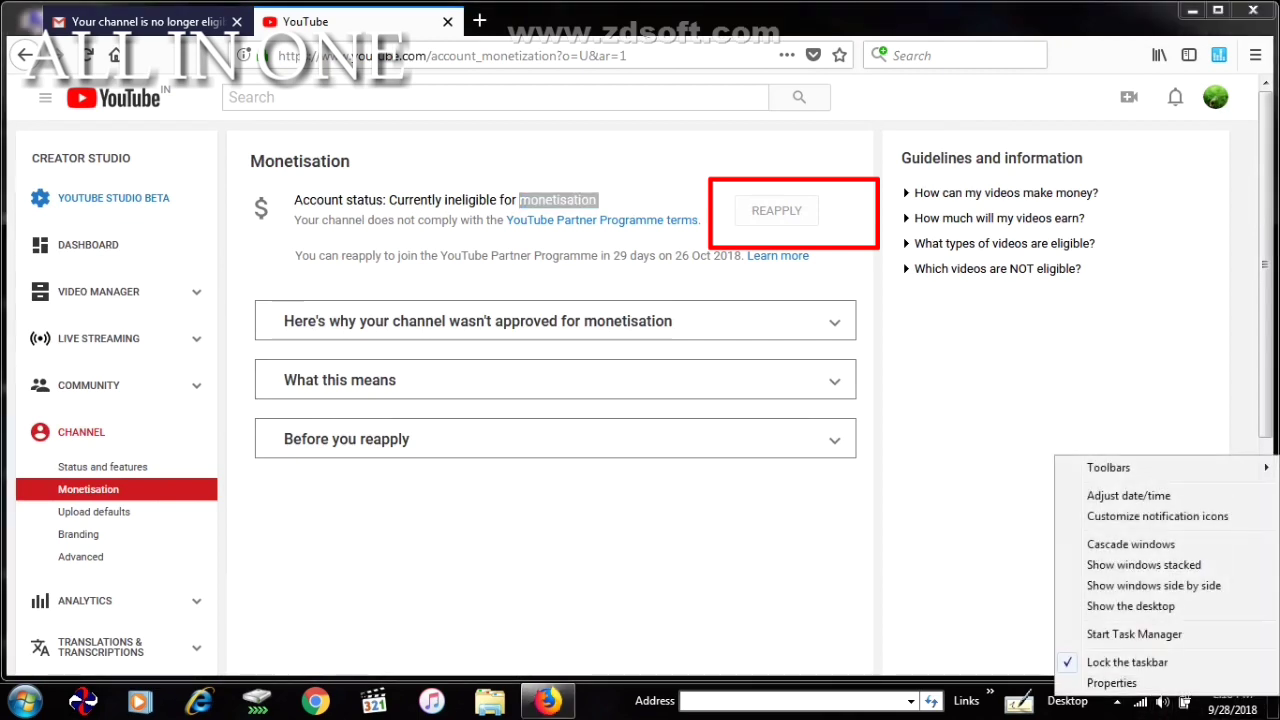
key(Escape)
click(1117, 700)
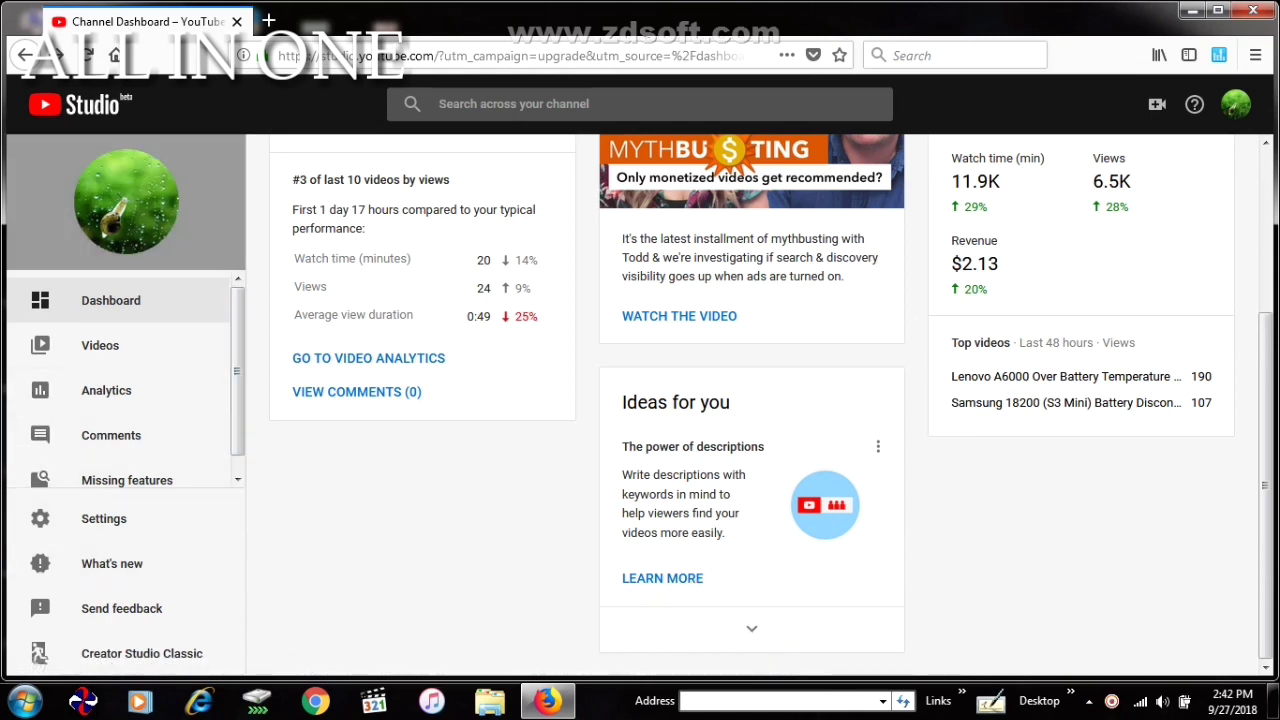
Step: Open the channel's Status and features page from the missing features list and review the strikes and feature cards
mouse_move(127, 480)
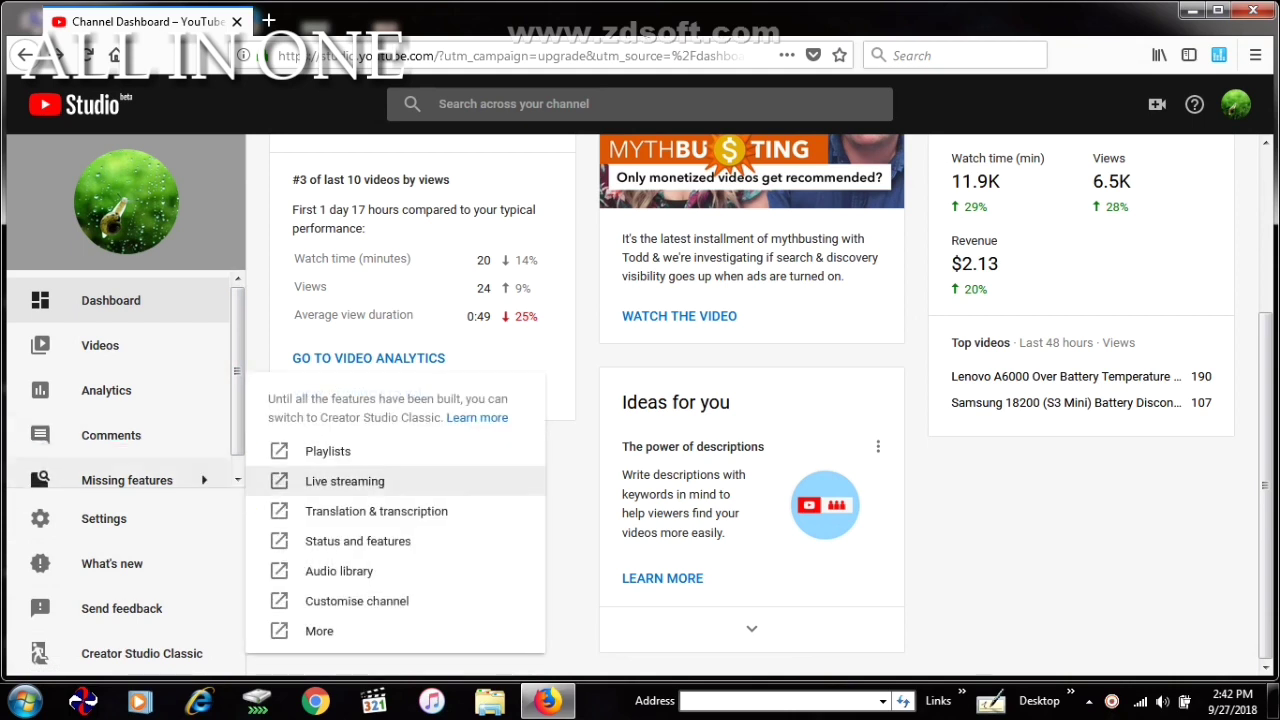
click(357, 541)
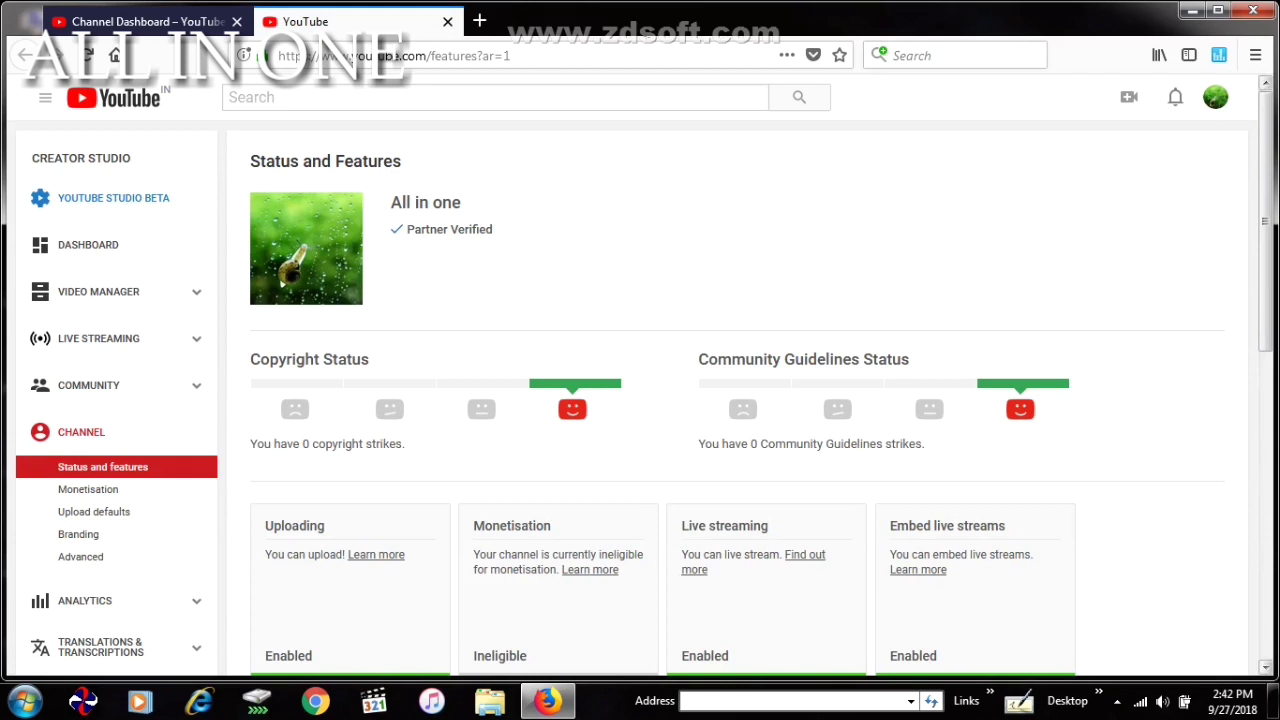
scroll(640, 374, down, 5)
scroll(640, 374, up, 5)
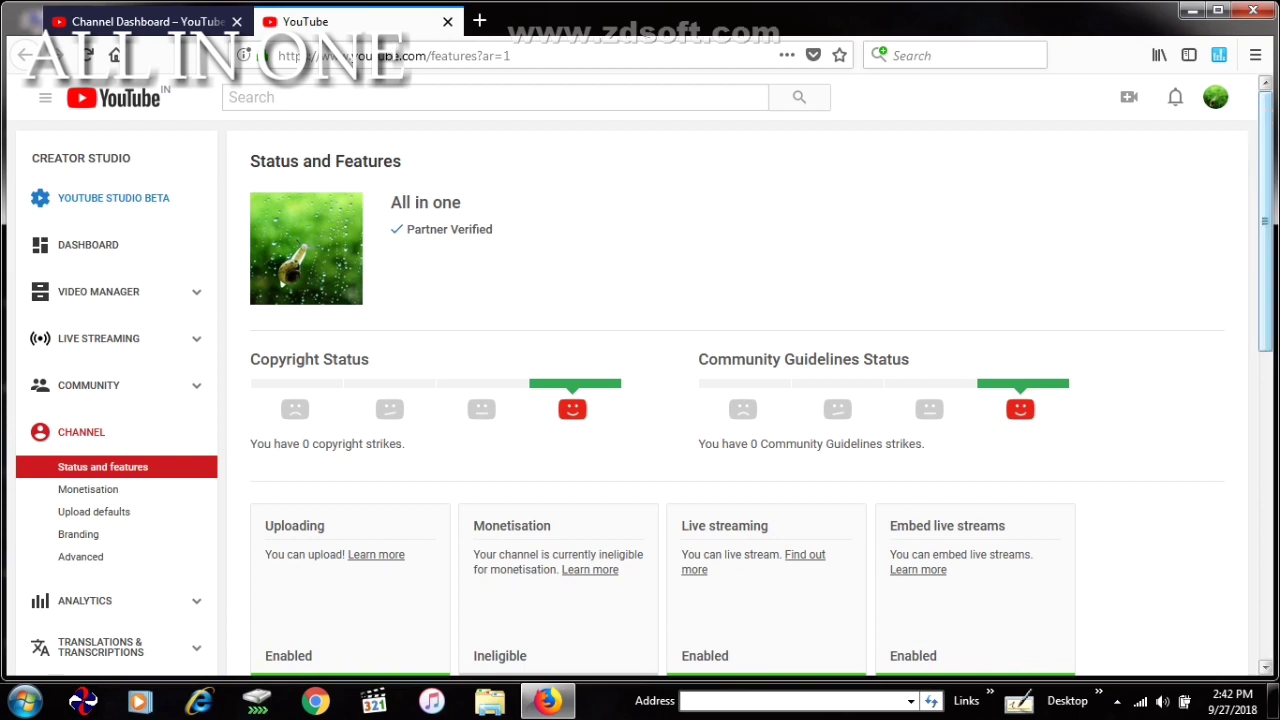
scroll(640, 374, down, 3)
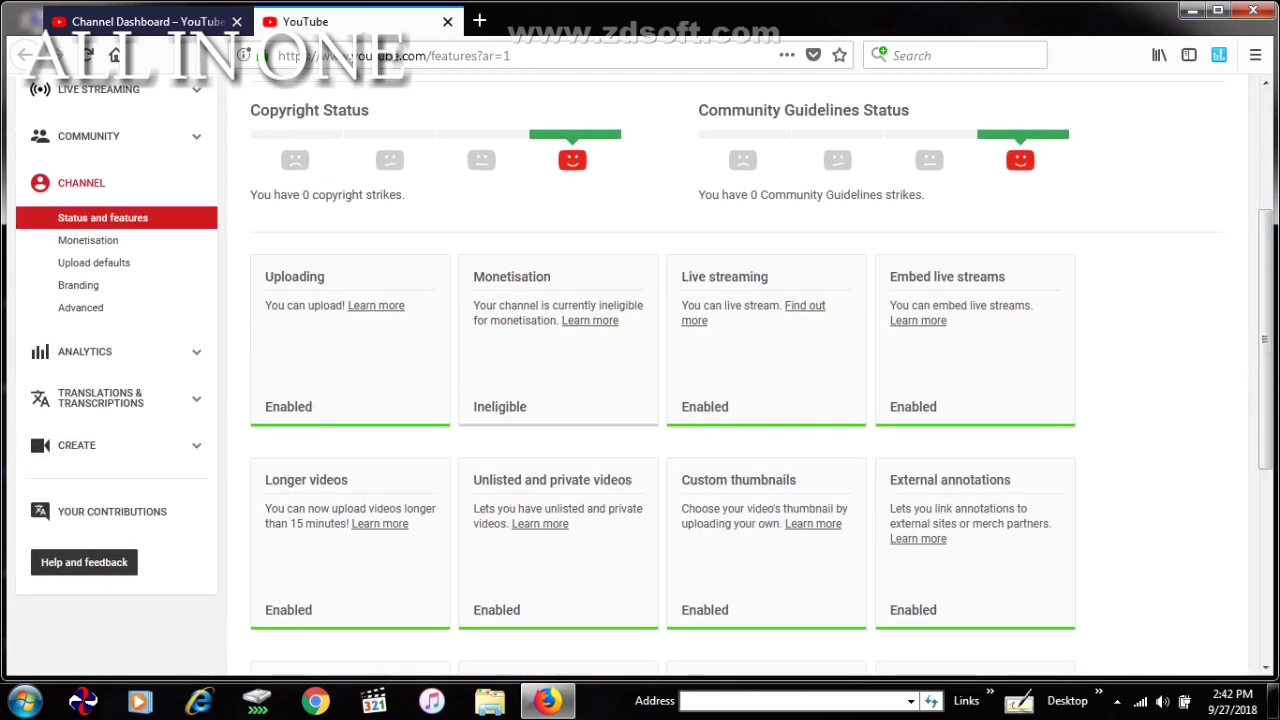
scroll(640, 374, up, 2)
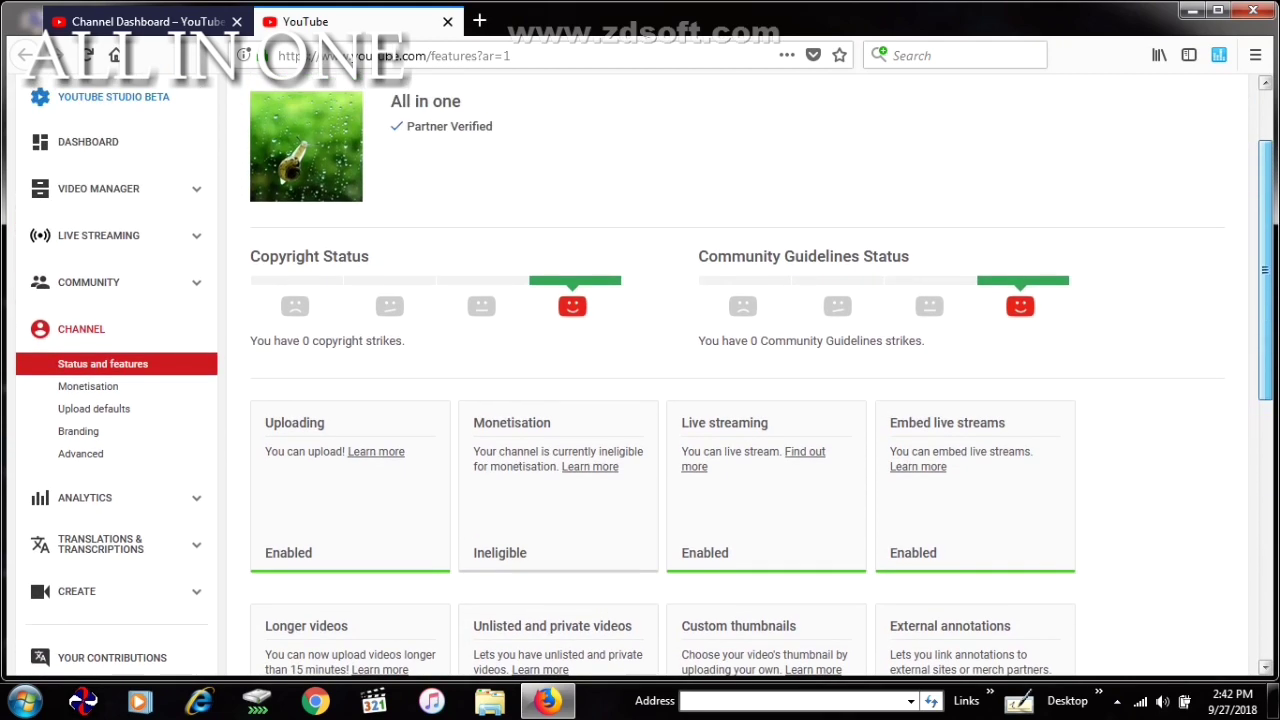
scroll(640, 374, down, 2)
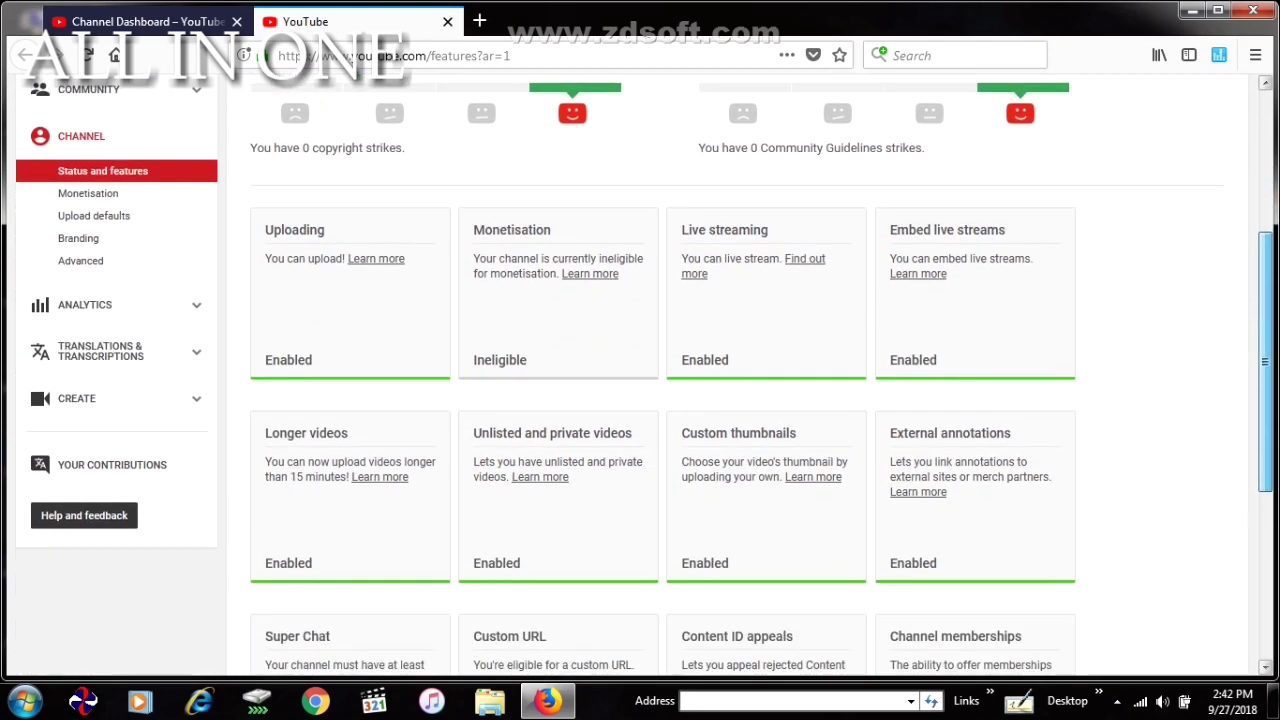
Step: Open the Send feedback form from Help and feedback and start annotating the included screenshot
click(84, 515)
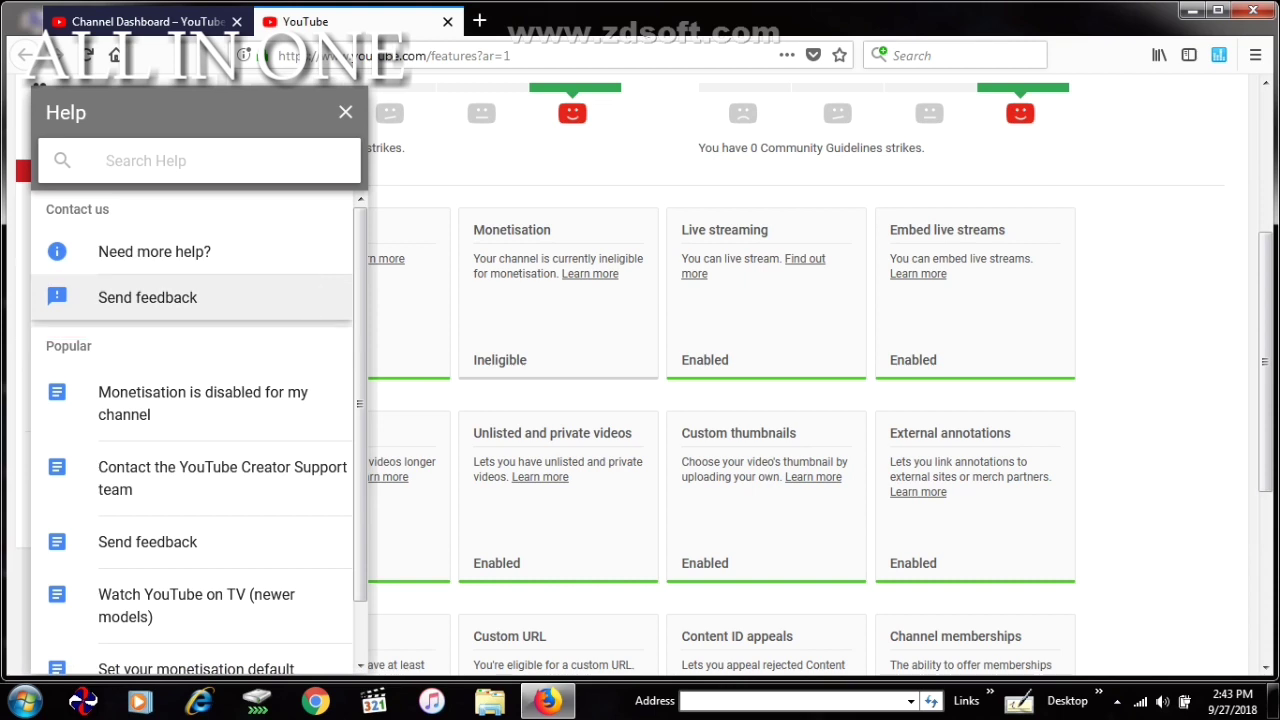
click(147, 297)
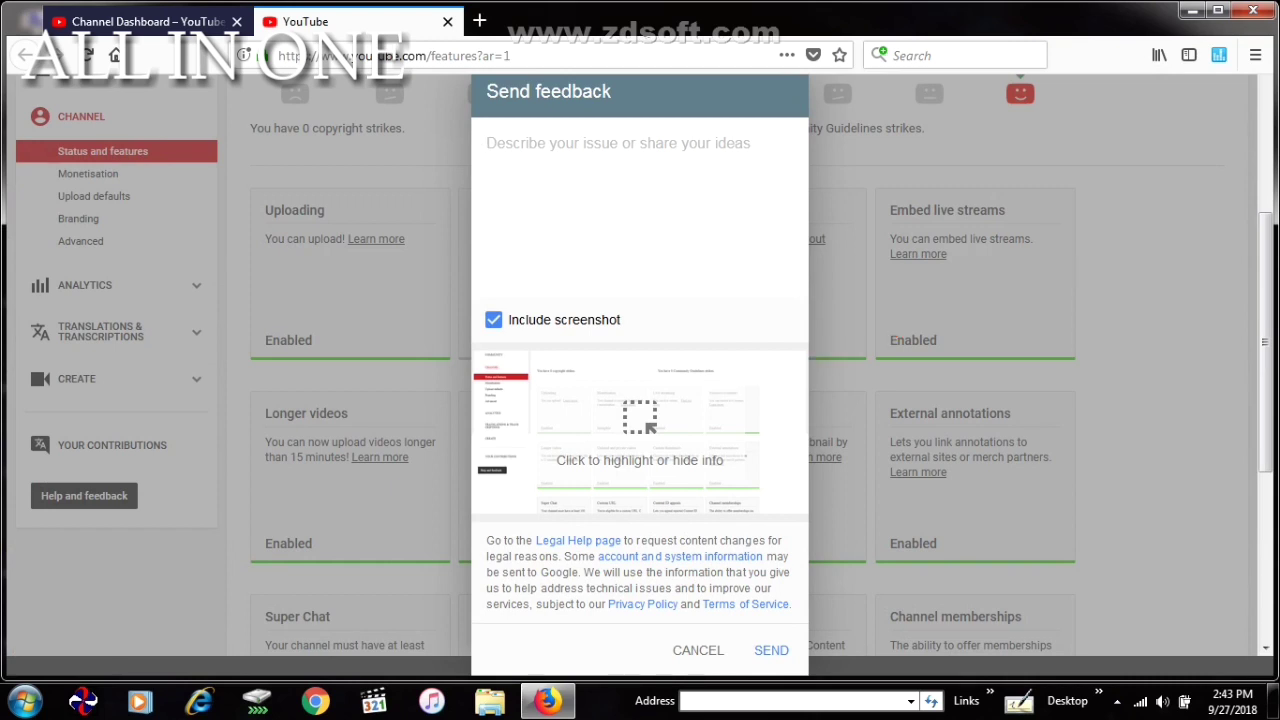
click(640, 440)
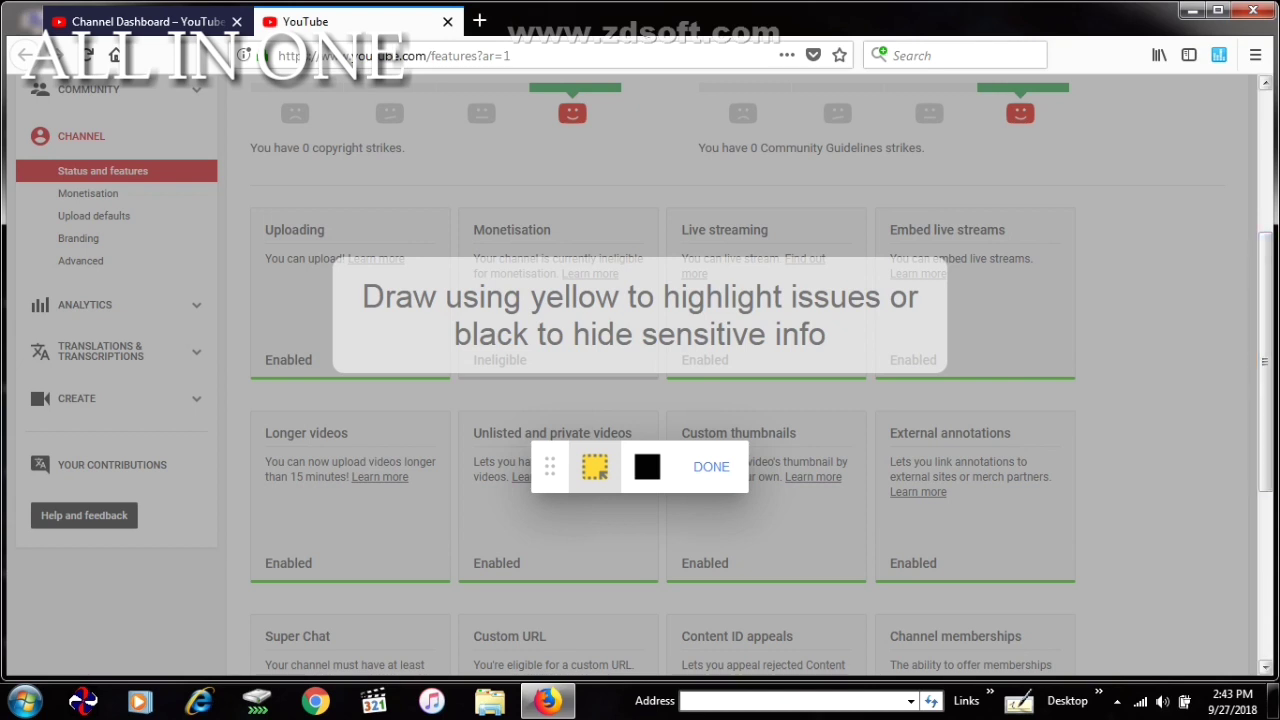
Step: Highlight the channel picture and name block and the Copyright Status section in yellow on the feedback screenshot
scroll(640, 378, up, 3)
mouse_move(243, 194)
mouse_down()
mouse_move(526, 296)
mouse_move(562, 328)
mouse_up()
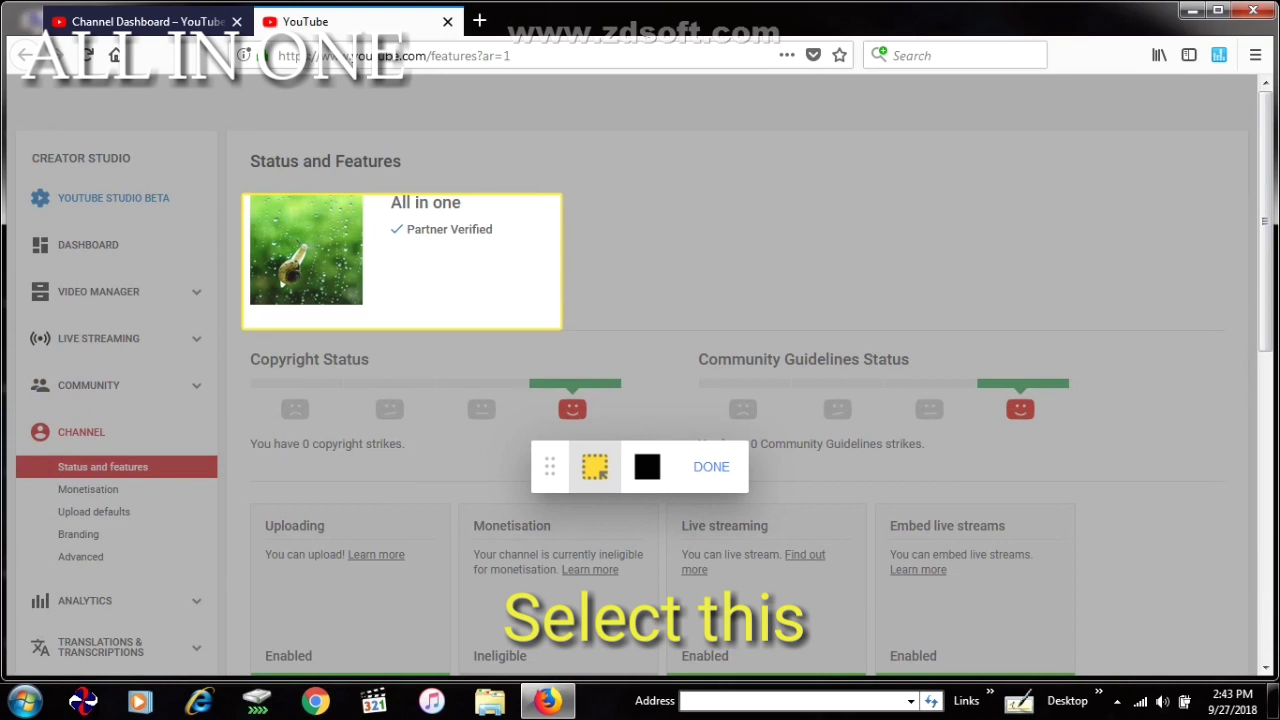
drag(245, 347, 699, 381)
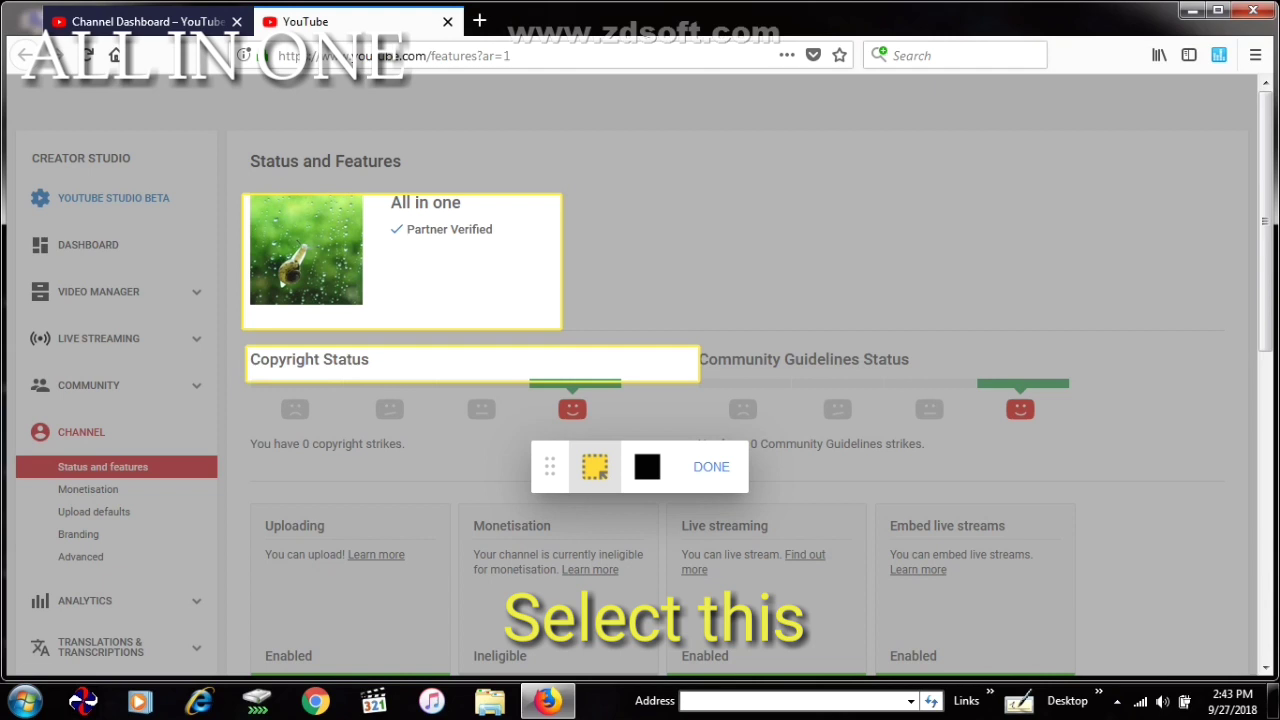
mouse_move(238, 355)
mouse_down()
mouse_move(286, 390)
mouse_move(563, 440)
mouse_move(590, 432)
mouse_up()
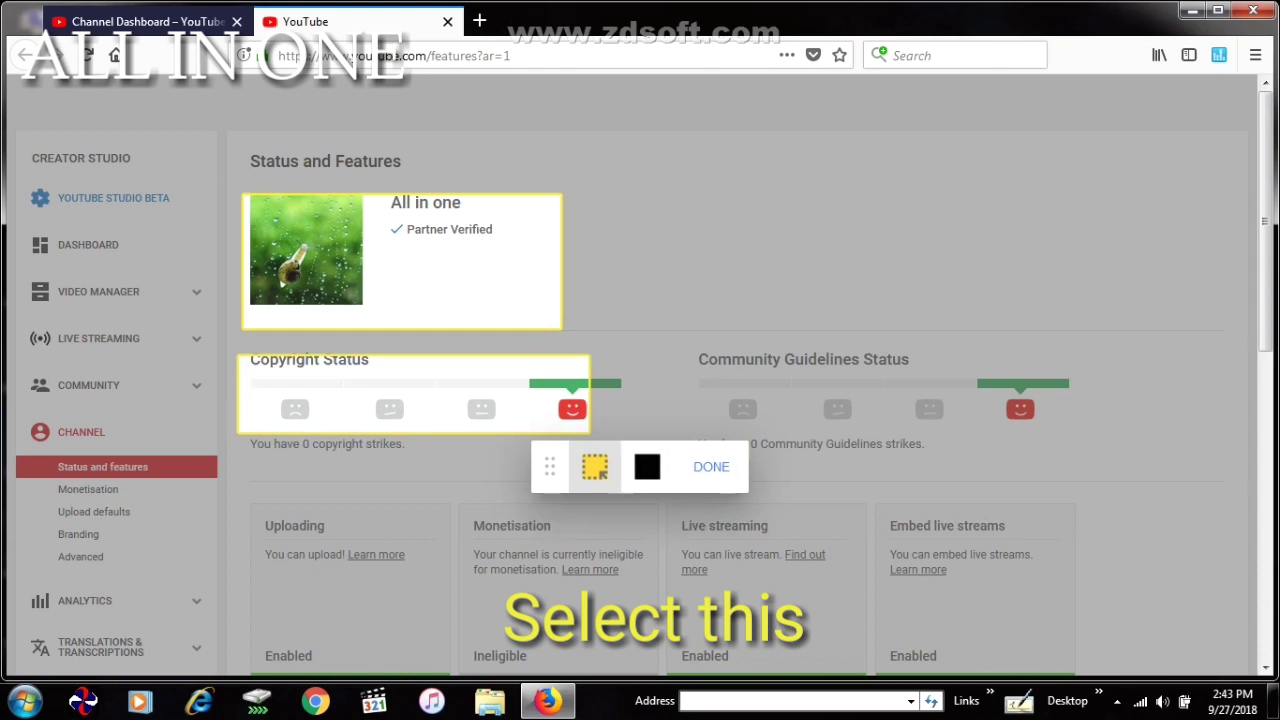
drag(238, 347, 641, 442)
click(647, 466)
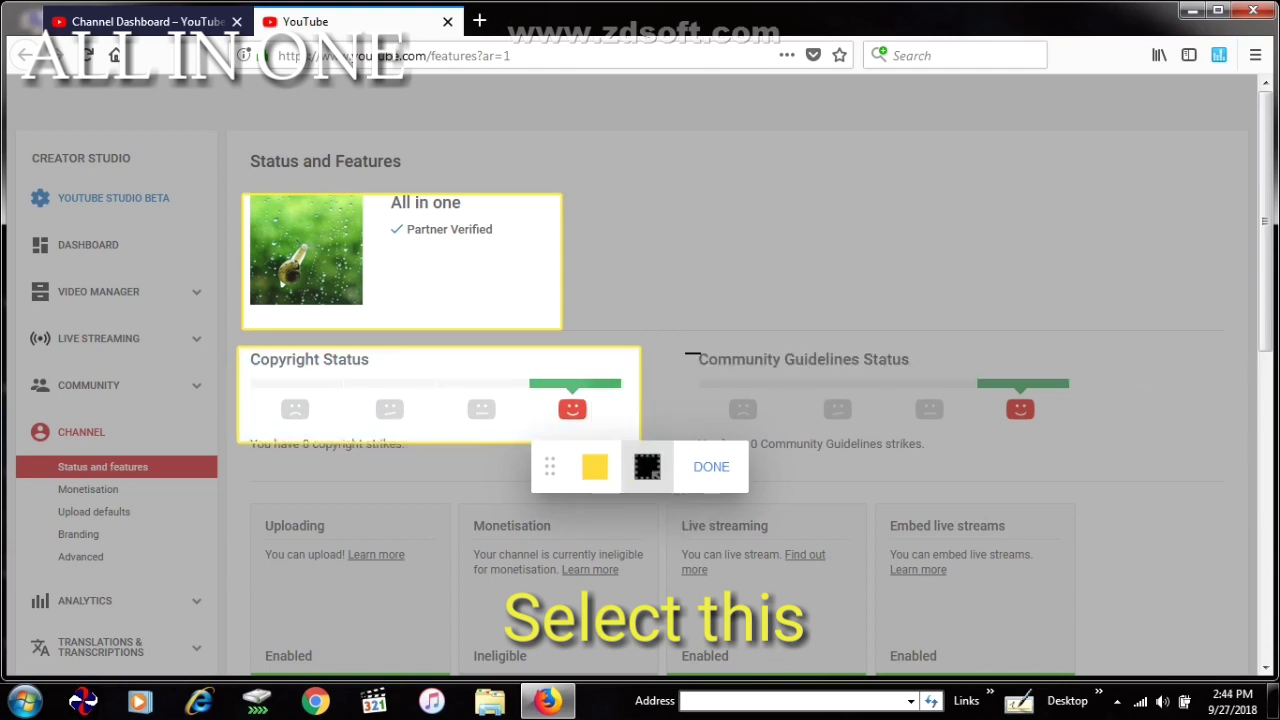
drag(686, 342, 1062, 458)
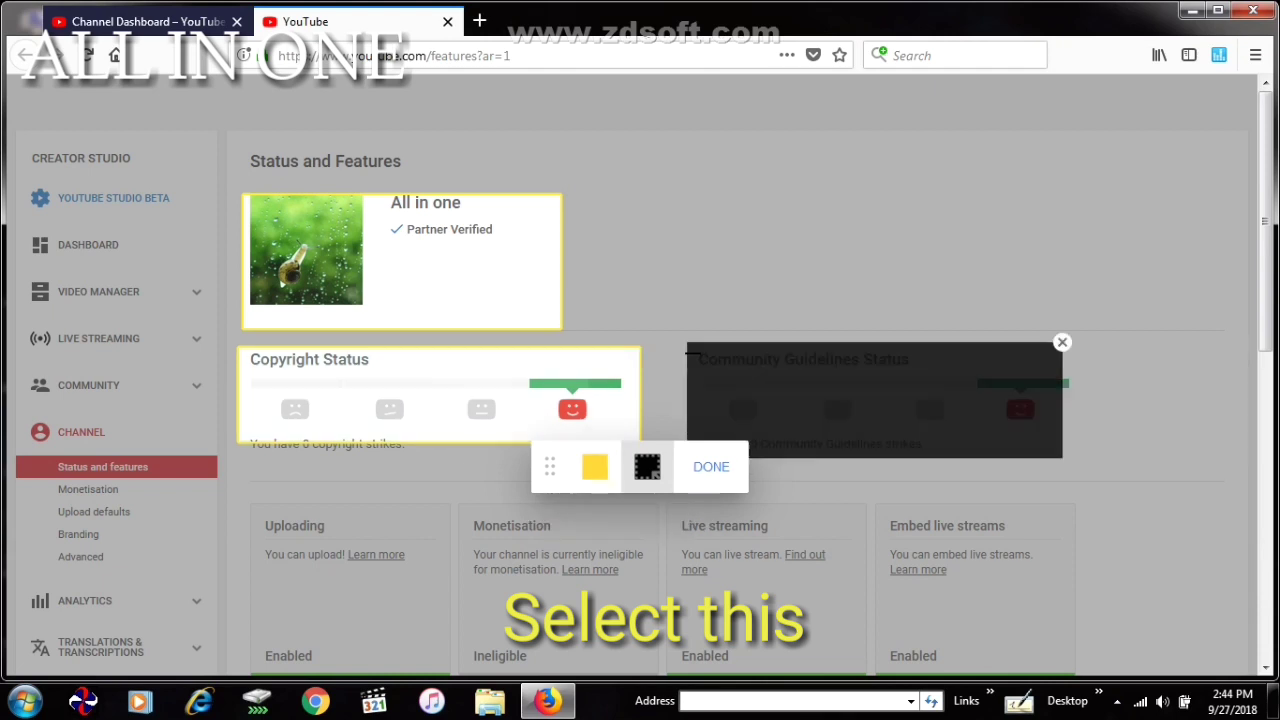
click(1062, 342)
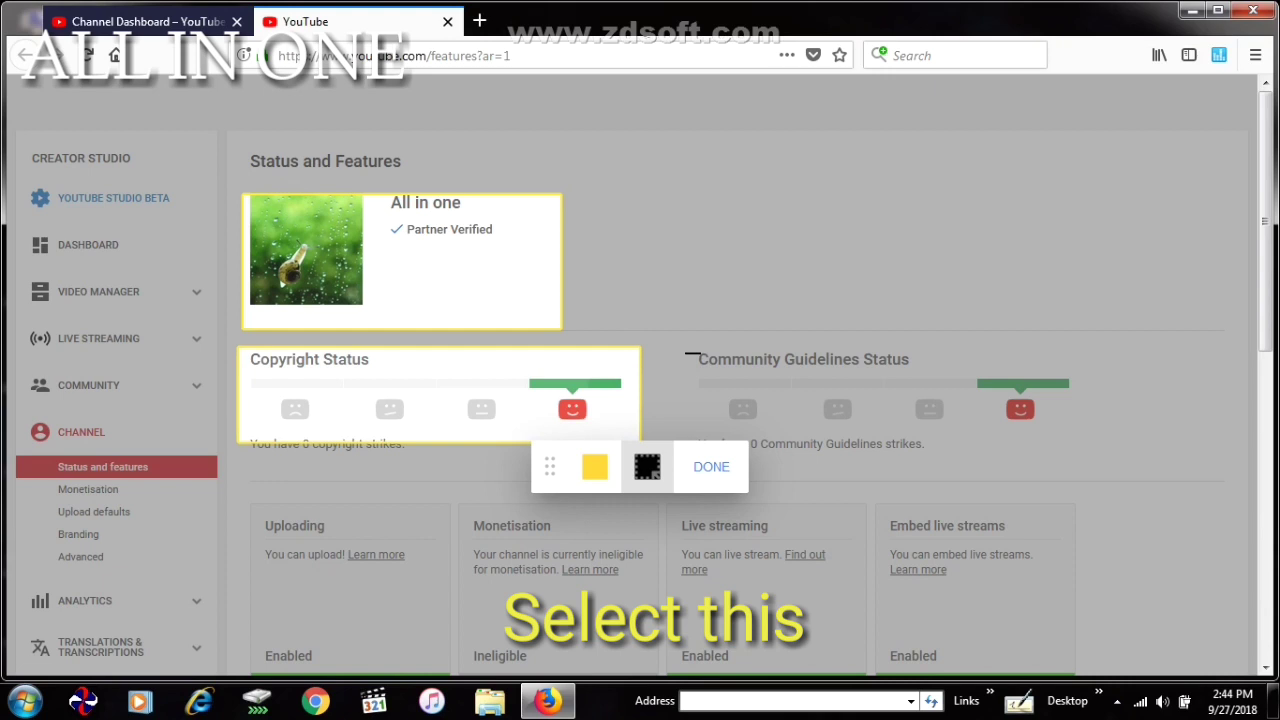
Step: Highlight the Community Guidelines Status section and the Monetisation feature card in yellow
click(595, 466)
mouse_move(678, 343)
mouse_down()
mouse_move(1049, 466)
mouse_move(1123, 464)
mouse_up()
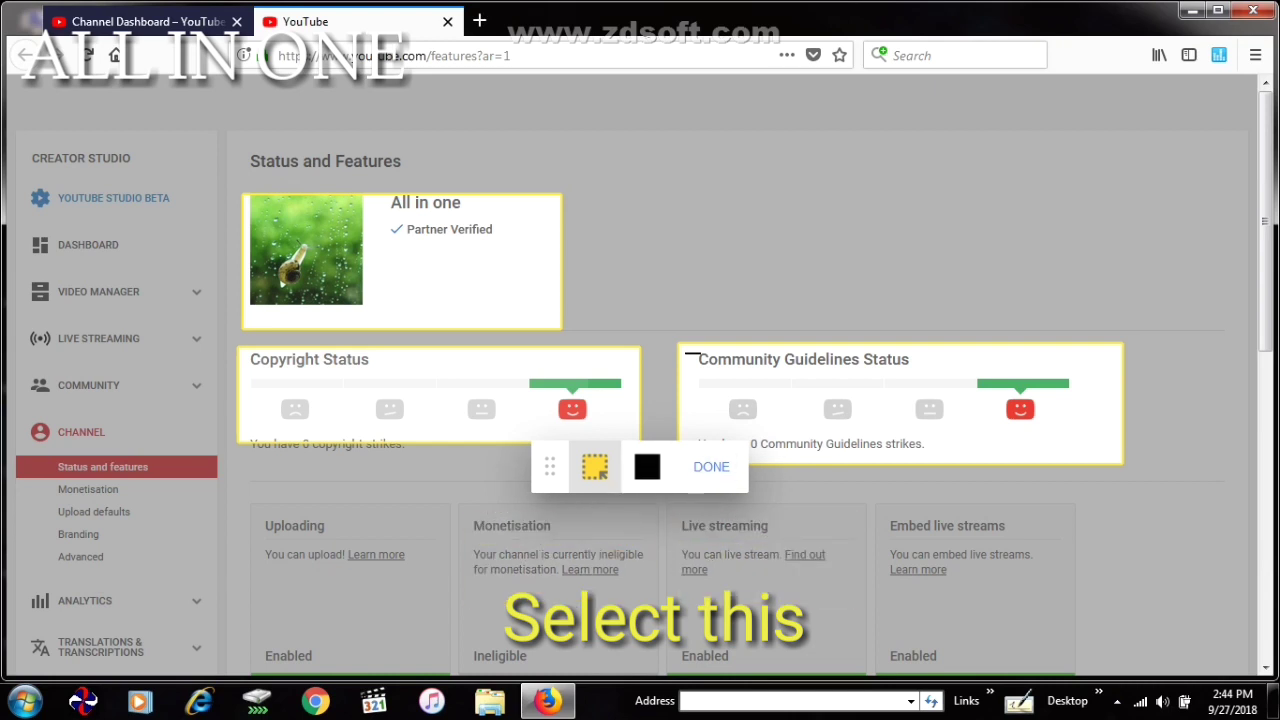
drag(447, 497, 666, 676)
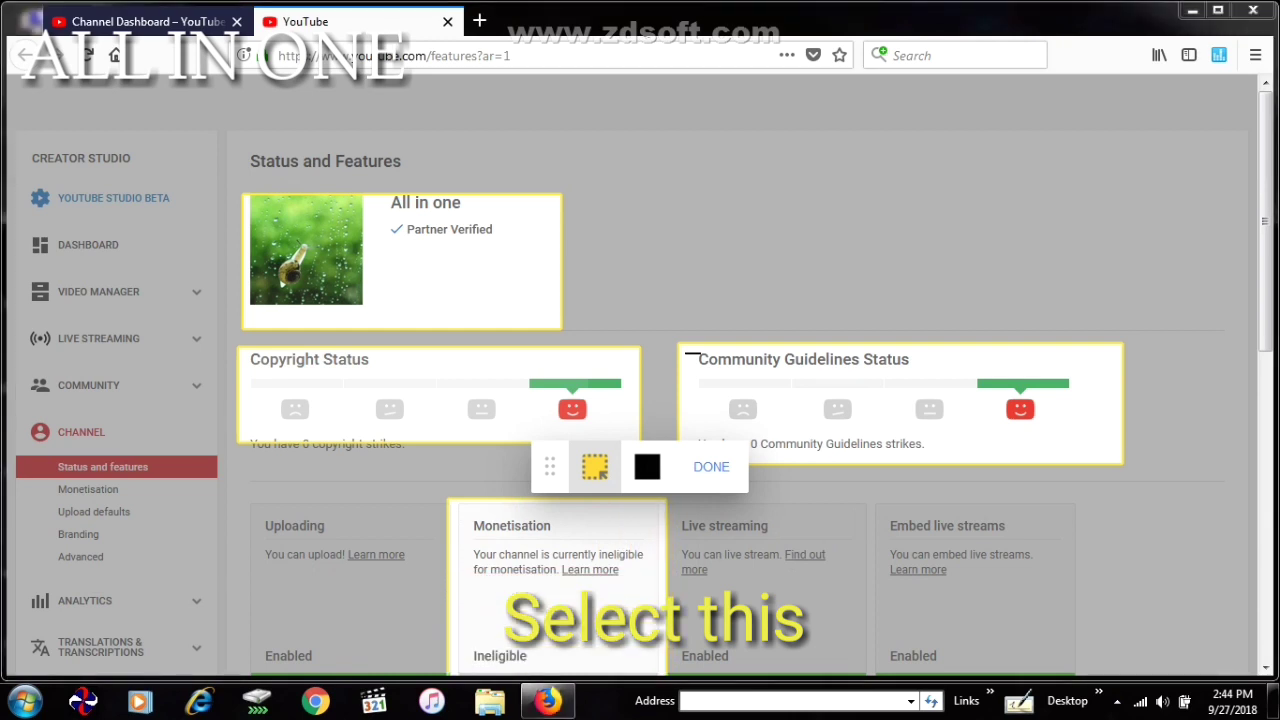
Step: Highlight the Channel group of the Creator Studio navigation in yellow and finish annotating the screenshot
scroll(645, 375, down, 1)
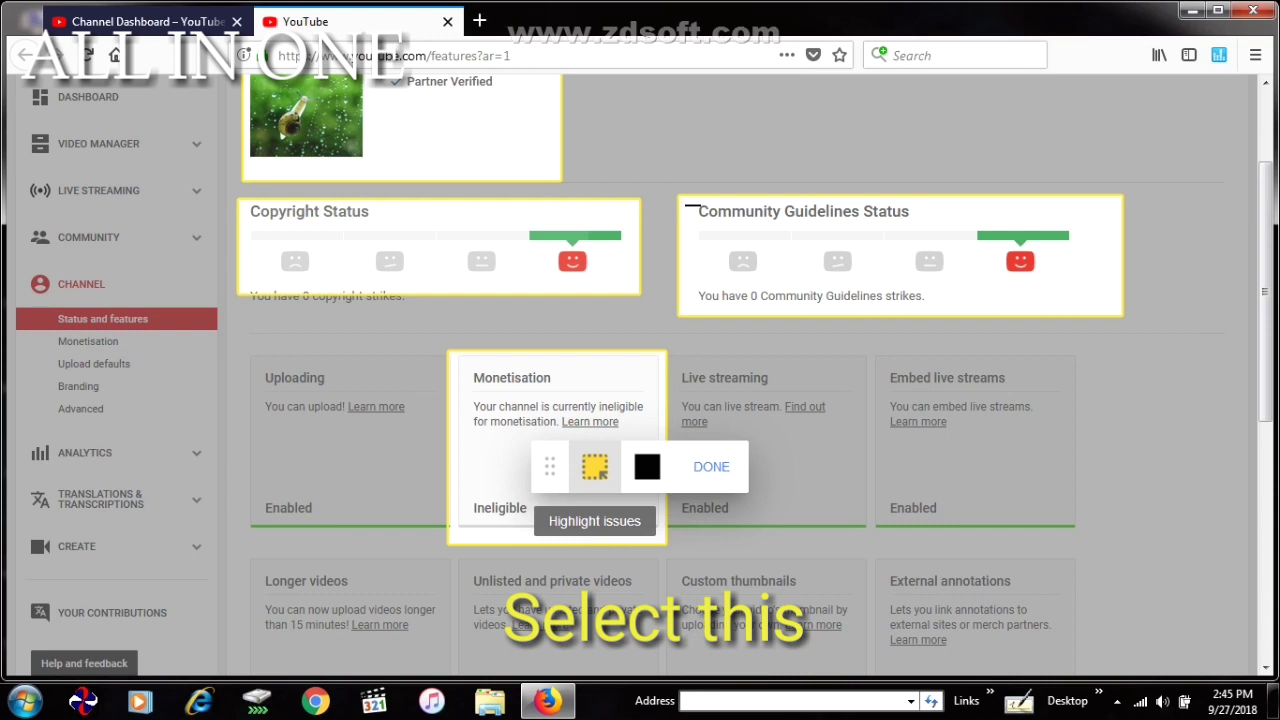
drag(22, 268, 224, 440)
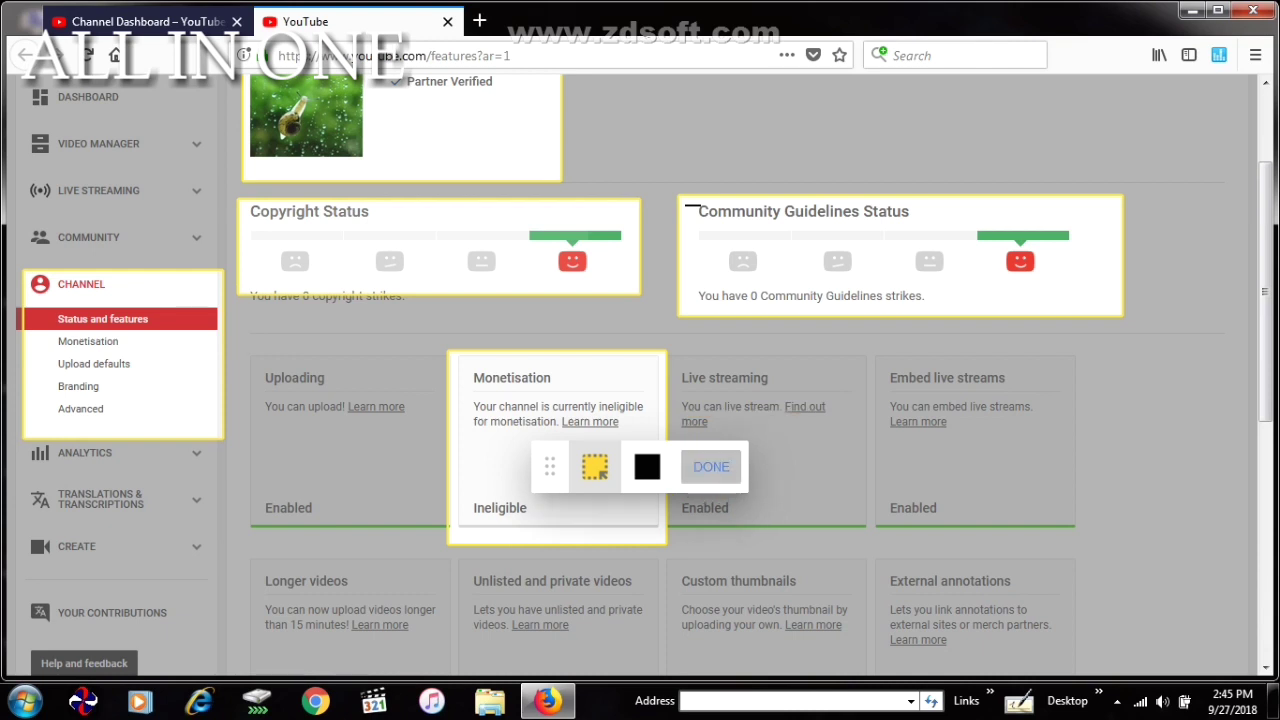
click(711, 466)
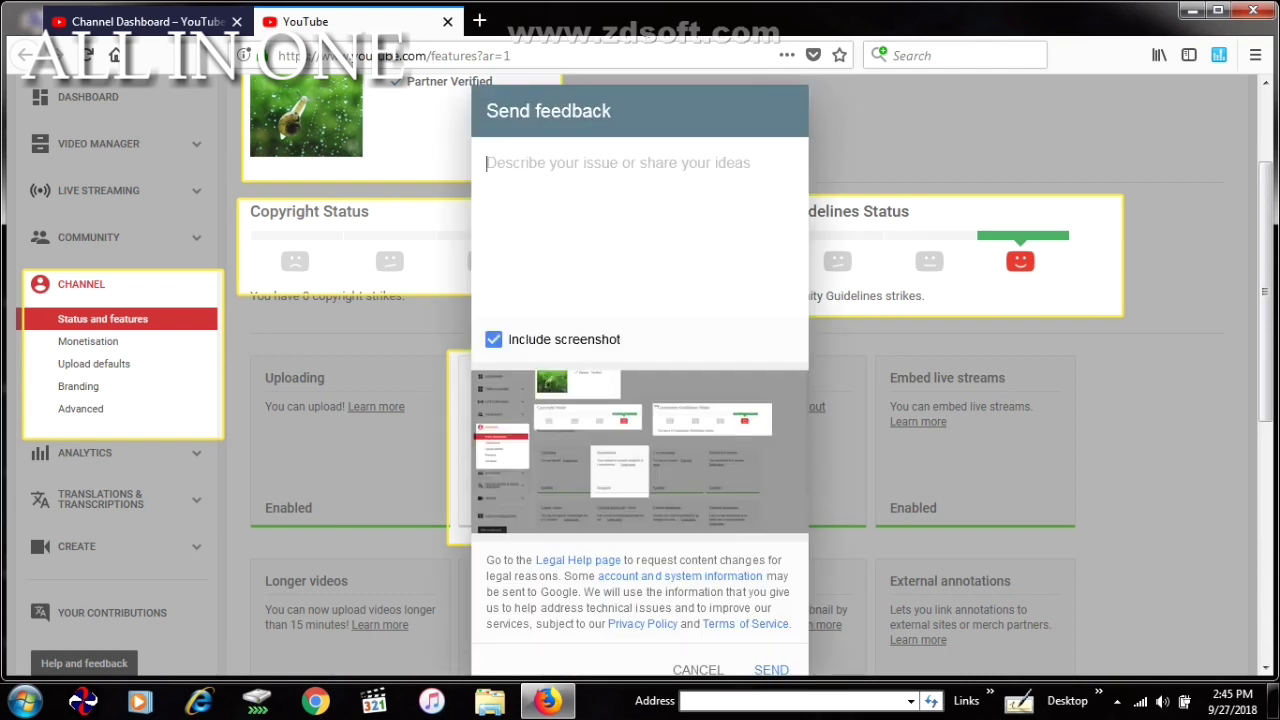
Step: Begin the feedback description with "How to monetization di"
text(h)
key(BackSpace)
text(How to)
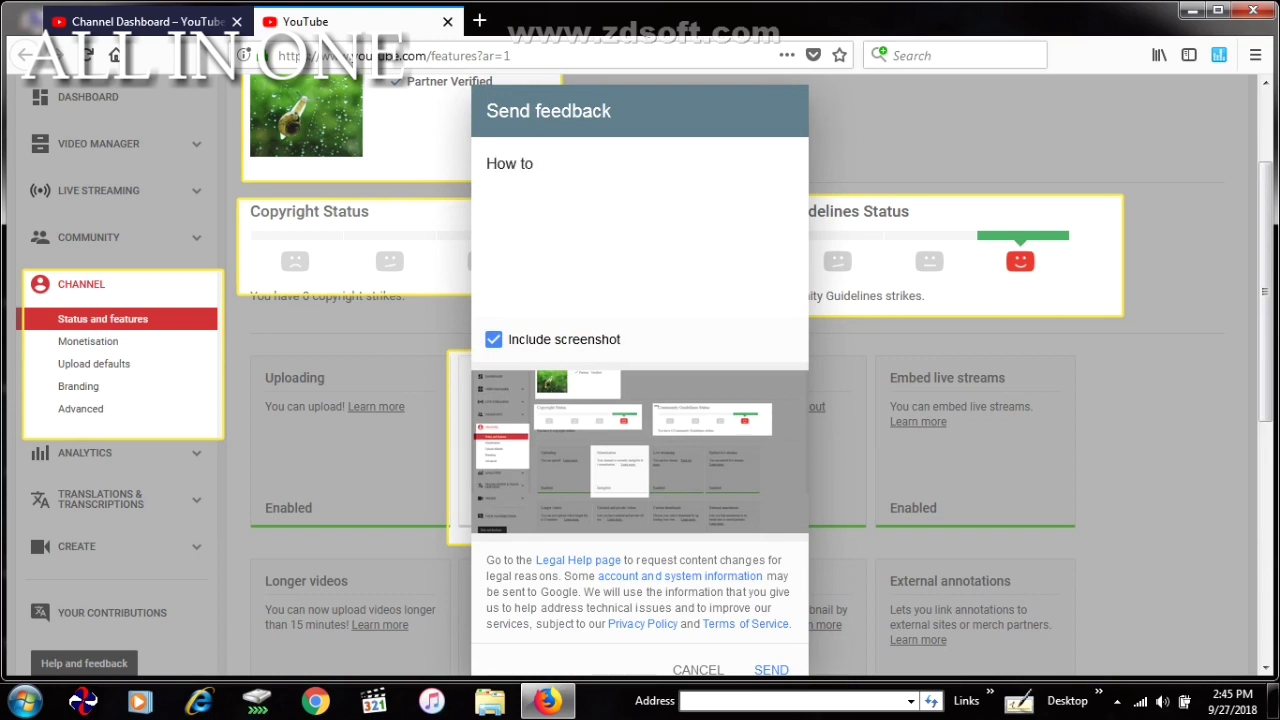
text( monetization)
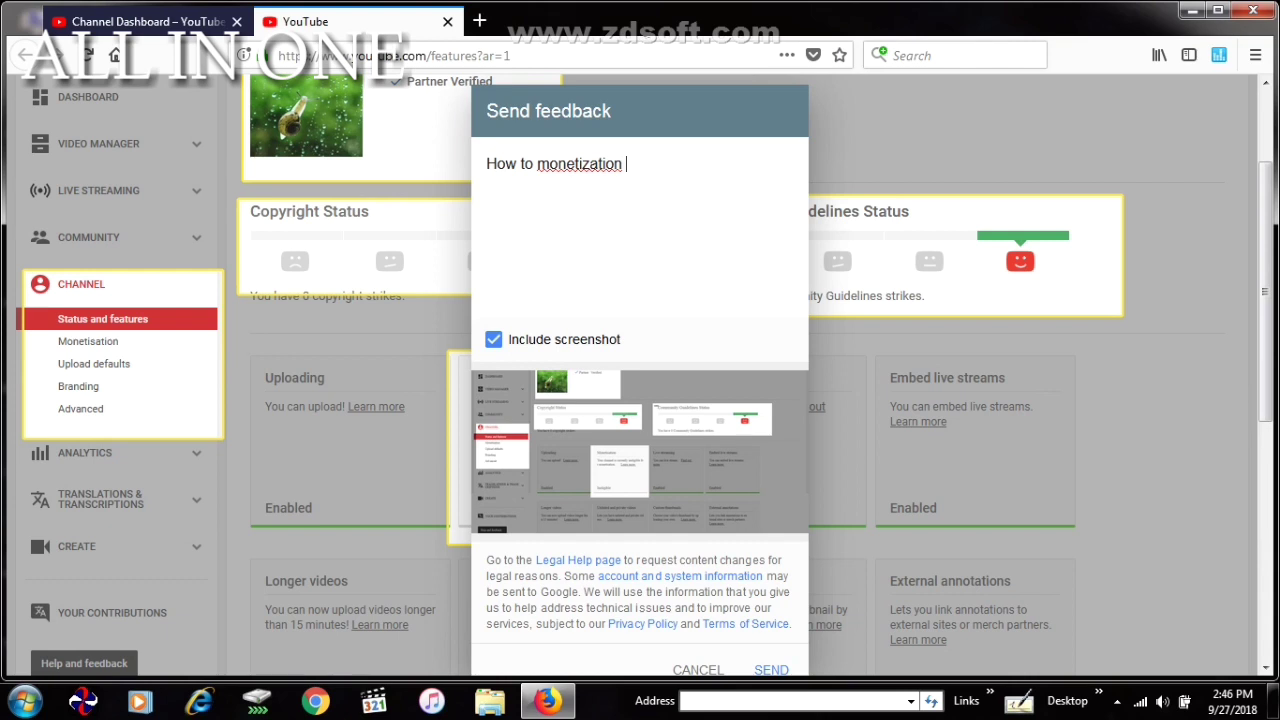
text(di)
Step: Insert "re-enable" before "monetization" in the feedback description
click(534, 164)
text(re)
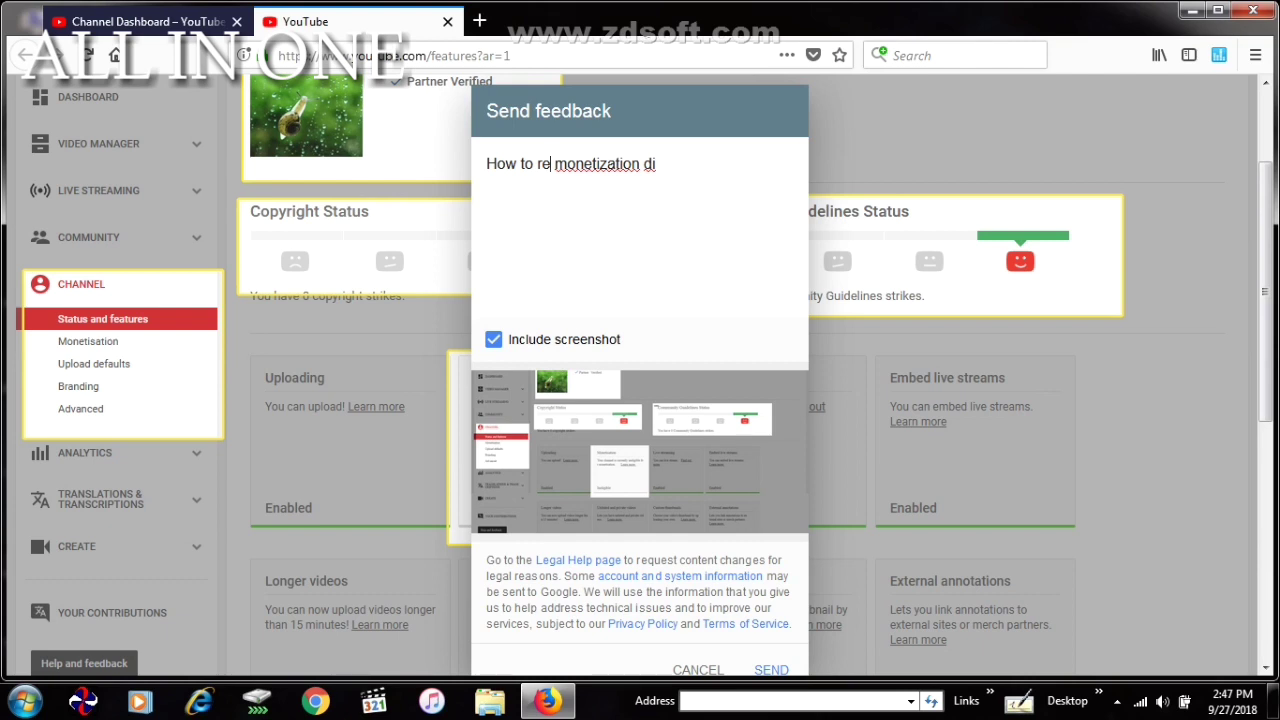
text(-e)
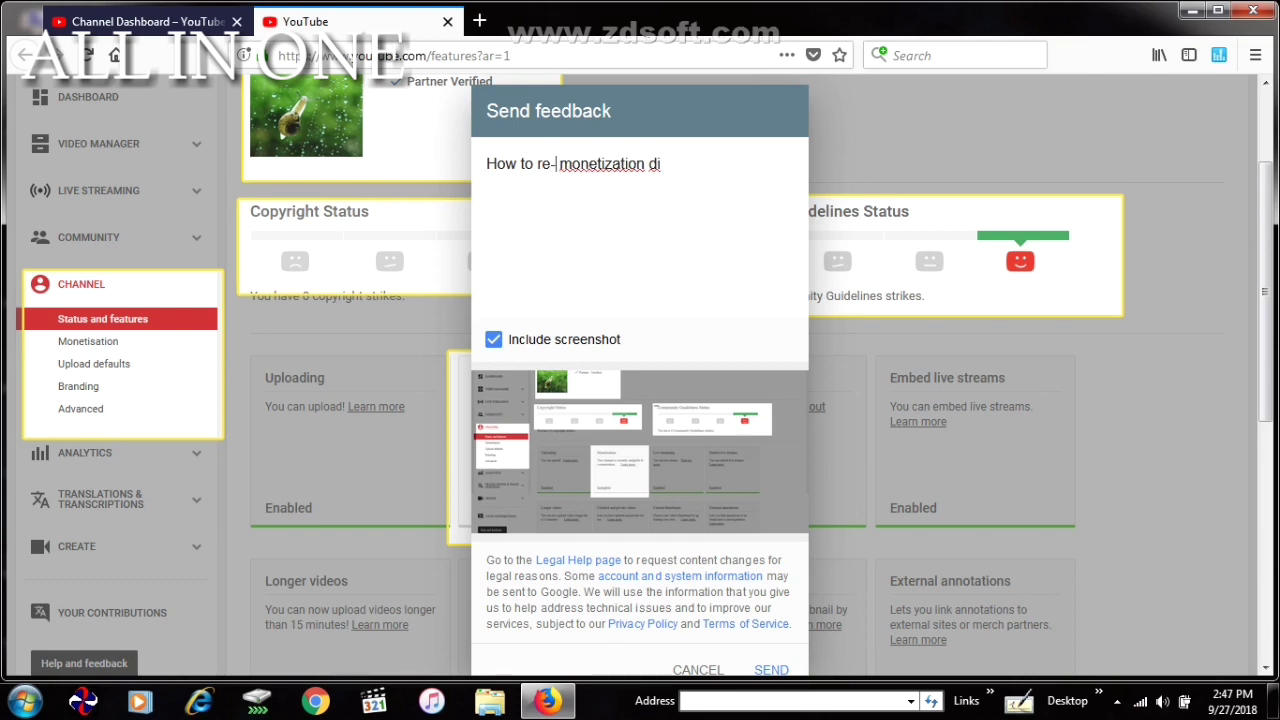
text(nable)
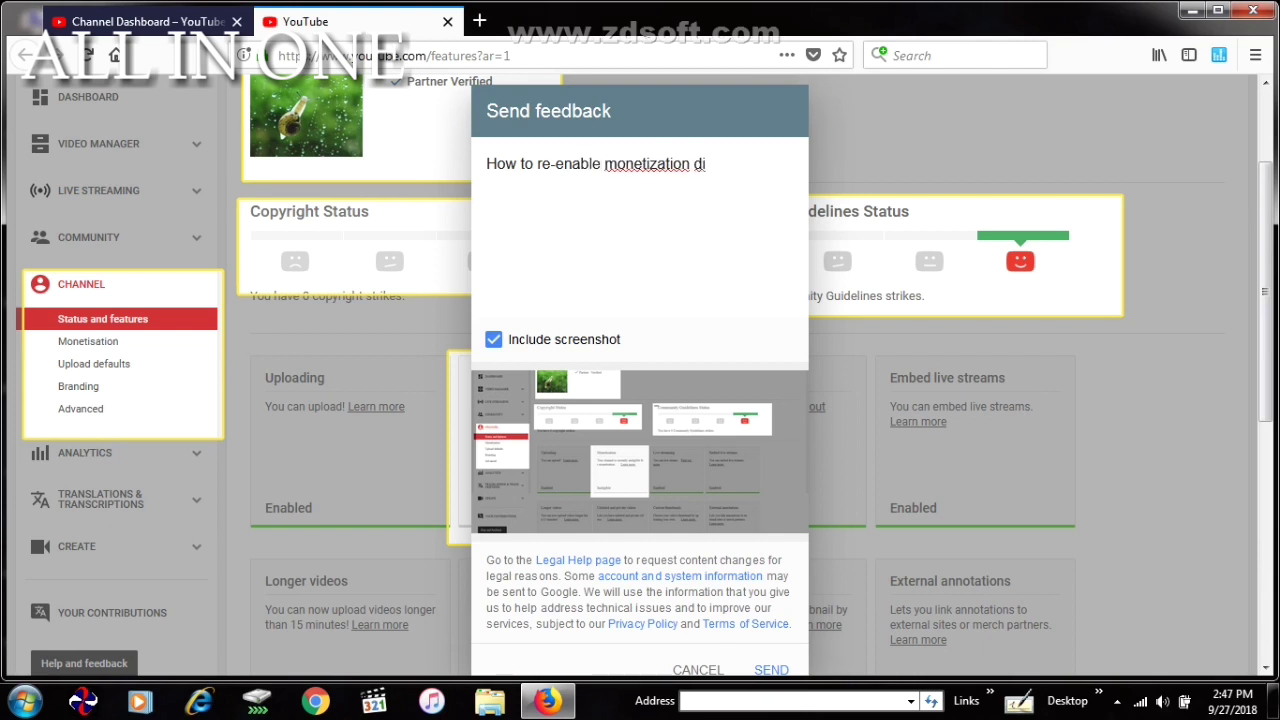
Step: Replace the unfinished "di" at the end of the feedback sentence with "my channel."
click(706, 164)
key(BackSpace)
key(BackSpace)
text(m)
text(y)
text( ch)
text(annel)
Step: Add the closing line "Thank you" below the feedback sentence and send the feedback with the screenshot included
text(t)
text(ha)
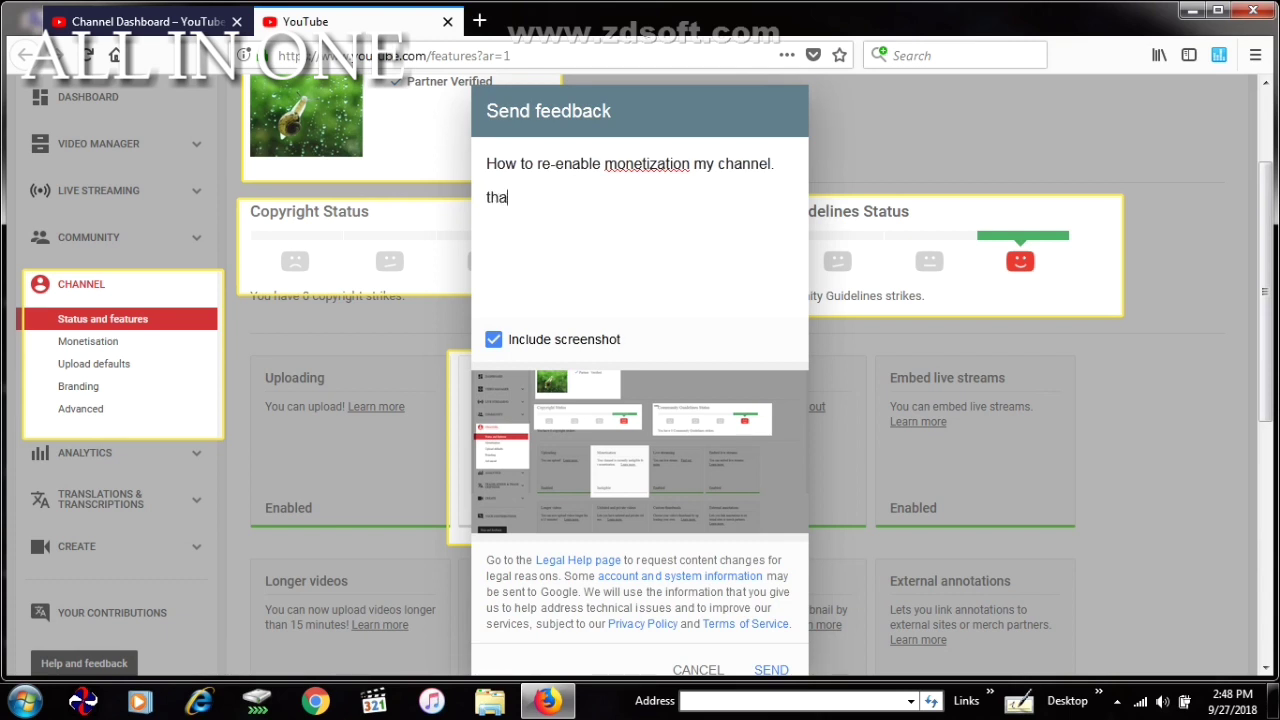
text(nk)
key(BackSpace)
key(BackSpace)
key(BackSpace)
key(BackSpace)
key(BackSpace)
text(Thank you)
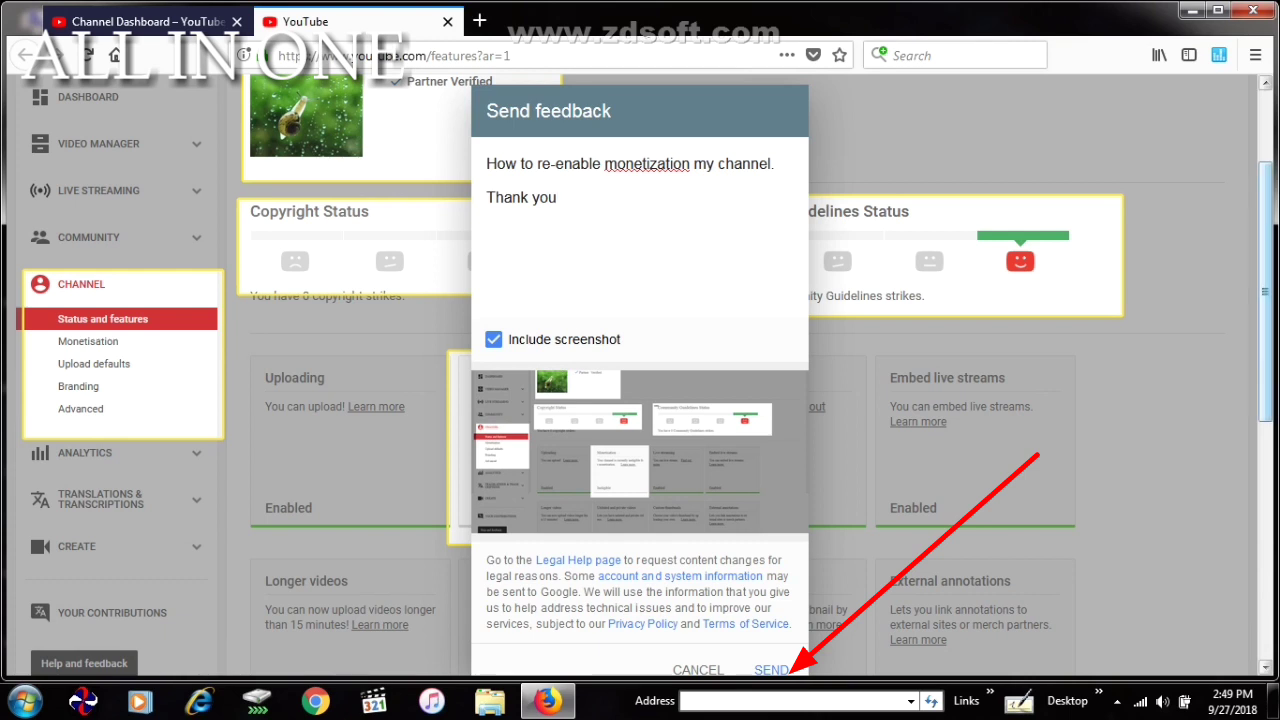
scroll(640, 380, down, 3)
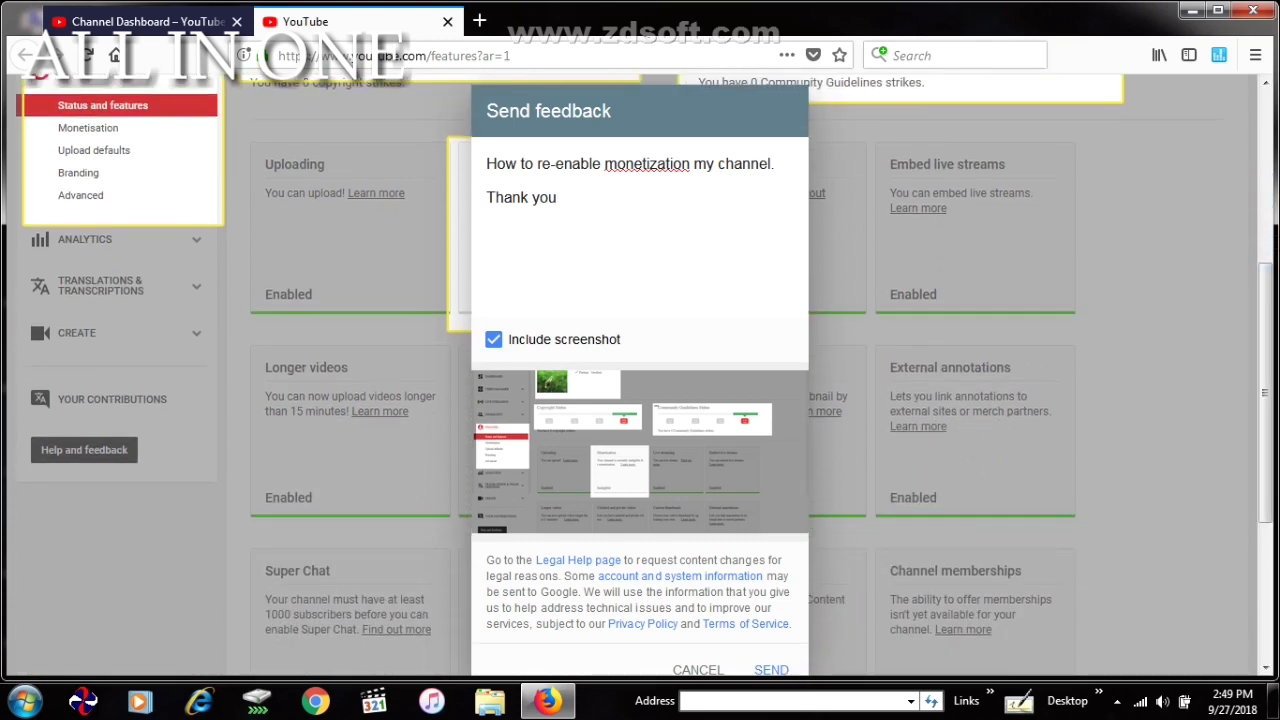
click(771, 669)
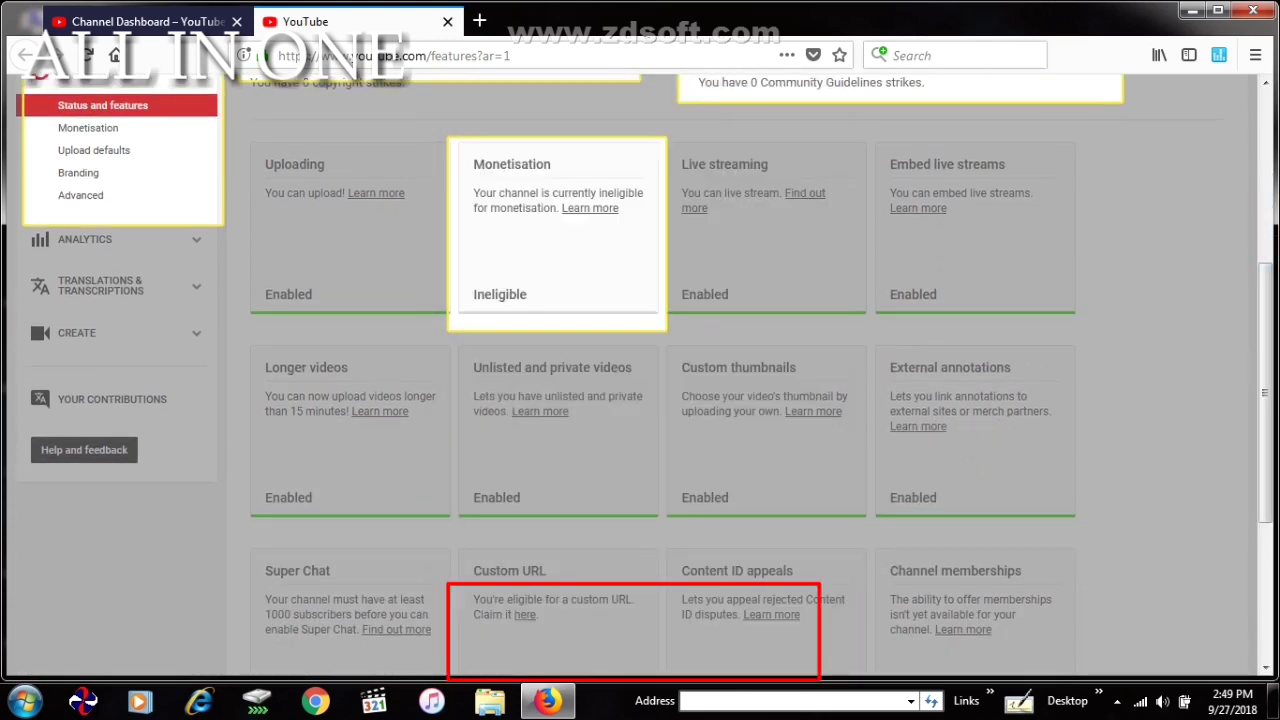